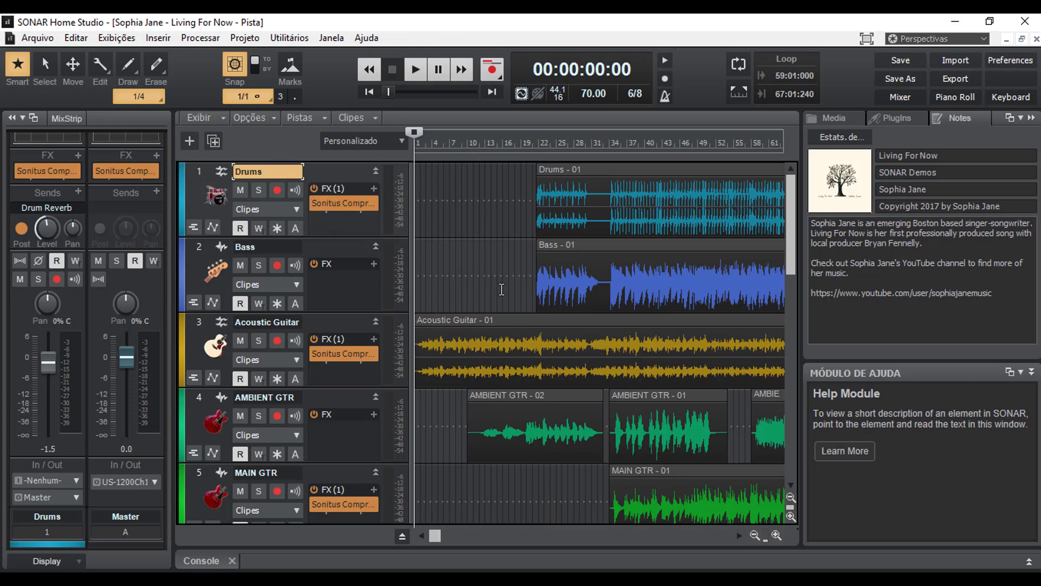
Insert the Sonitus Equalizer audio effect on the Drums track, reposition its window over the project, and close it.
click(374, 190)
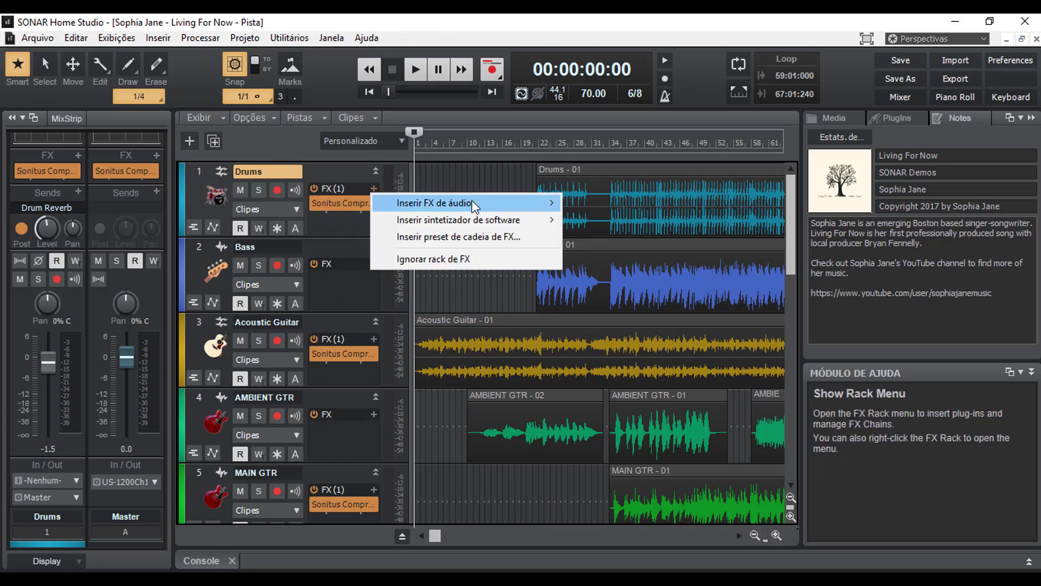
mouse_move(477, 205)
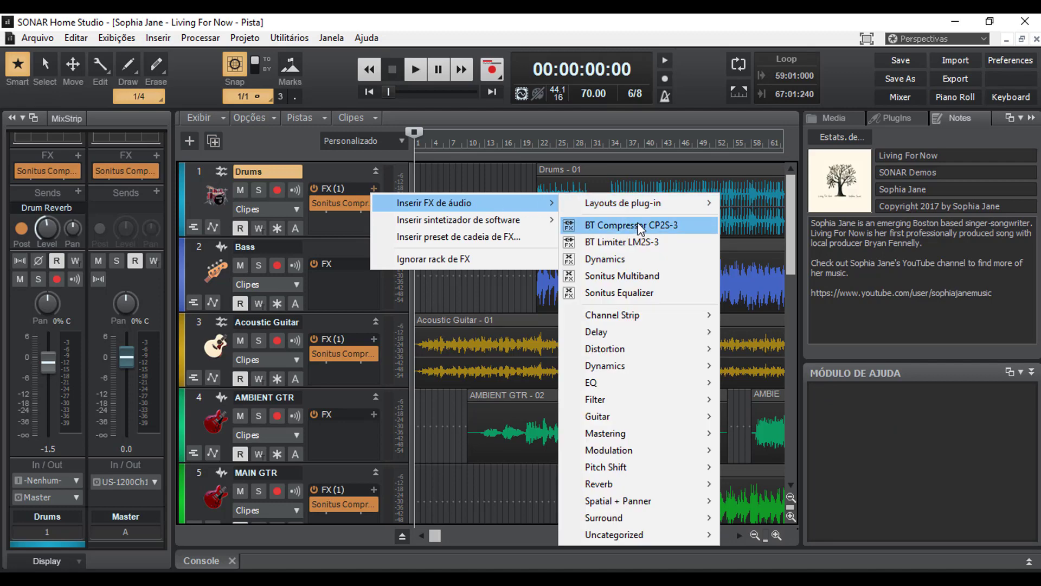
mouse_move(664, 384)
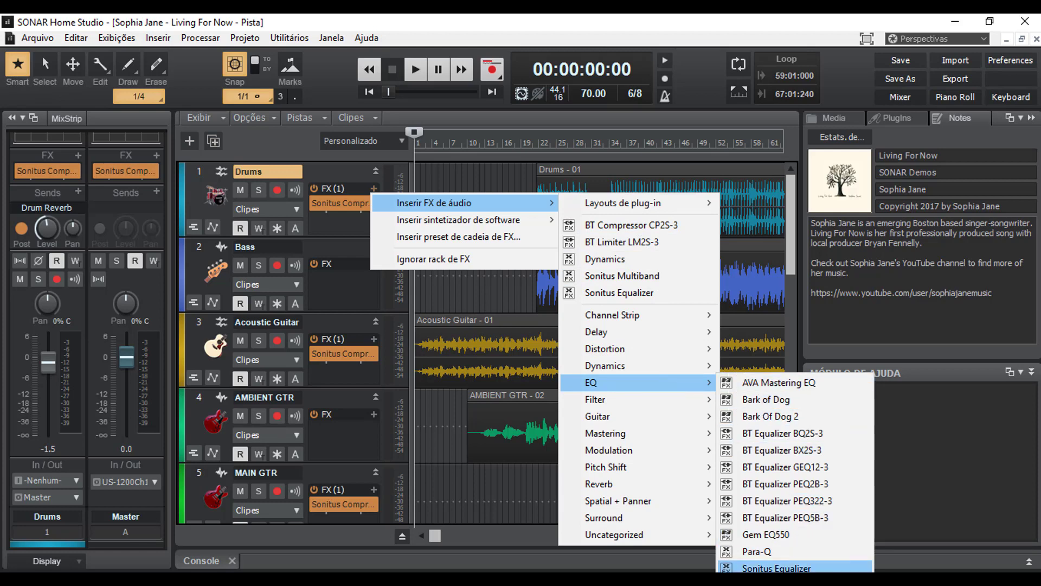
click(775, 567)
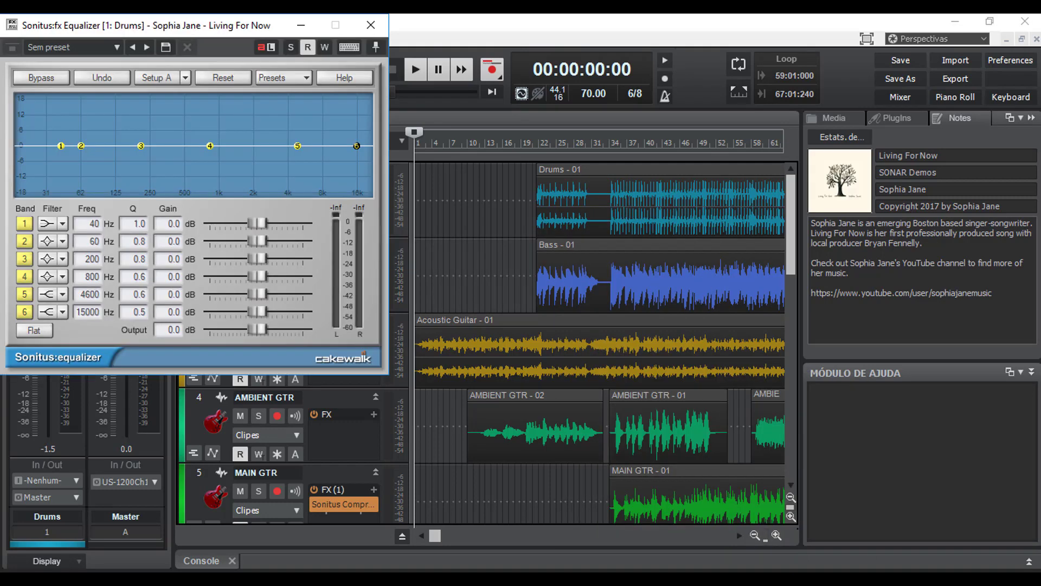
drag(215, 27, 498, 90)
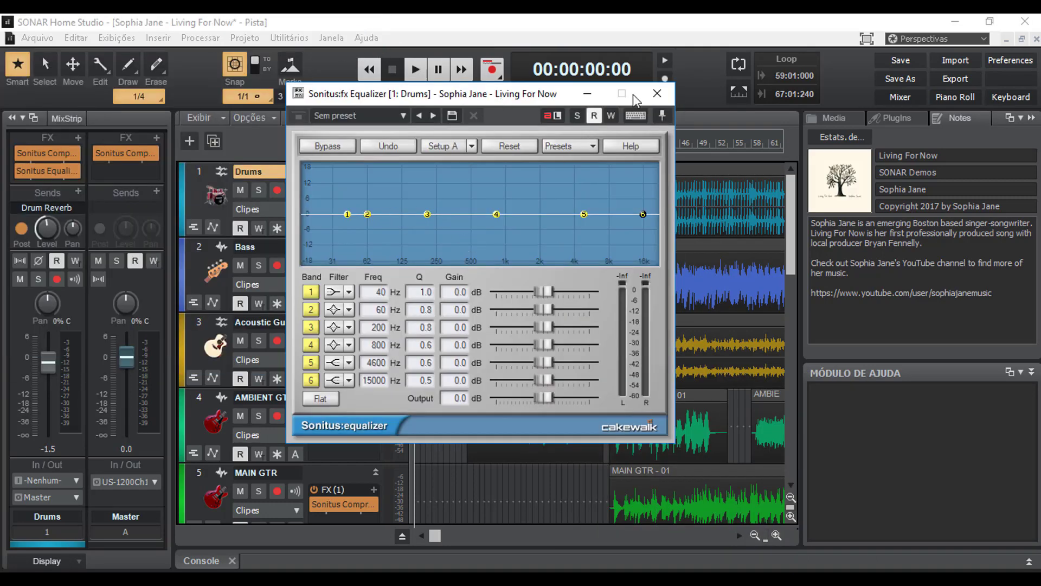
click(656, 93)
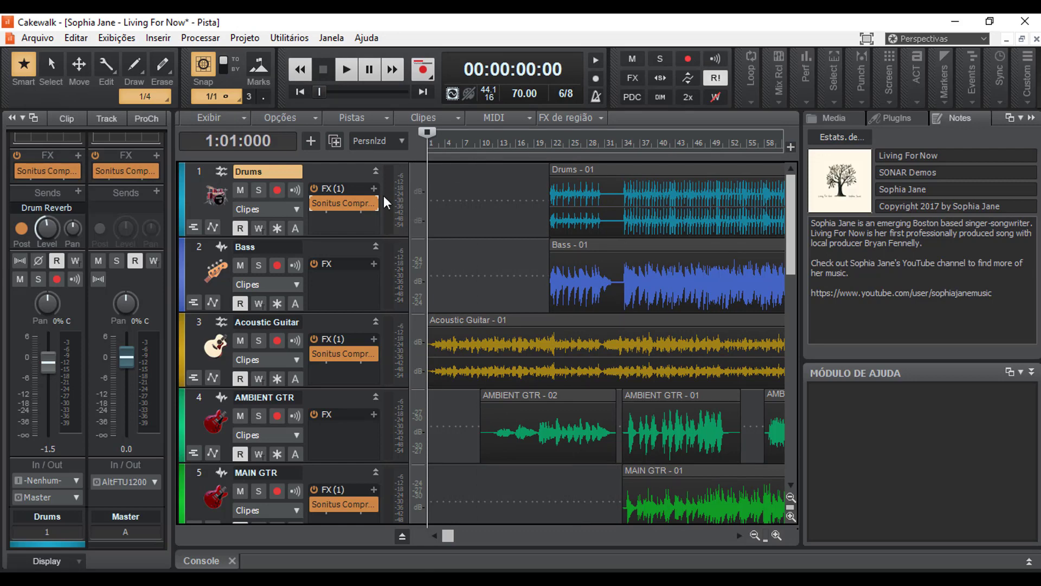
In Cakewalk, add the Sonitus Equalizer from the EQ effects to the Drums track's FX rack and minimize its window.
click(373, 190)
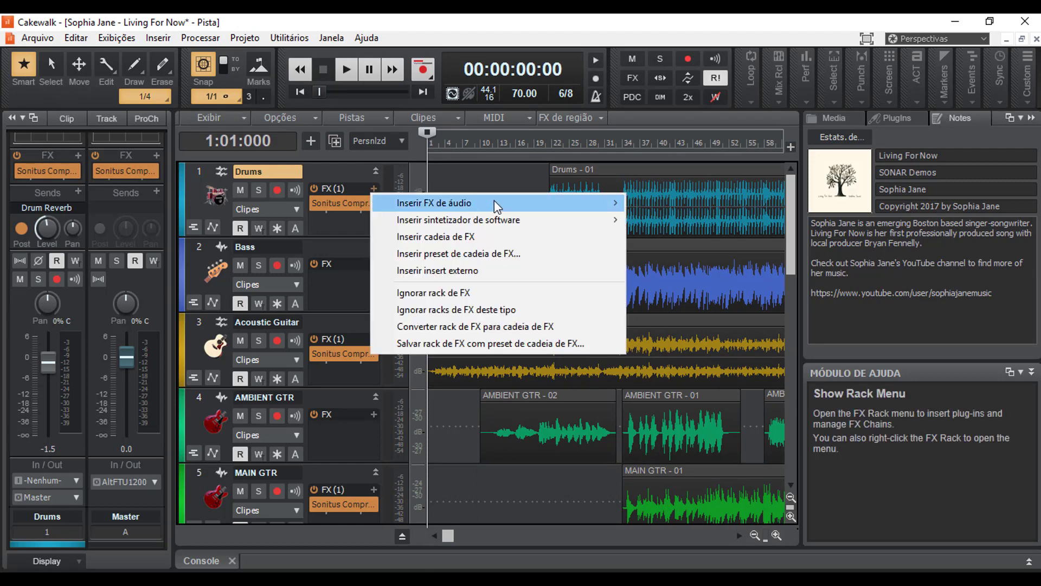
mouse_move(529, 200)
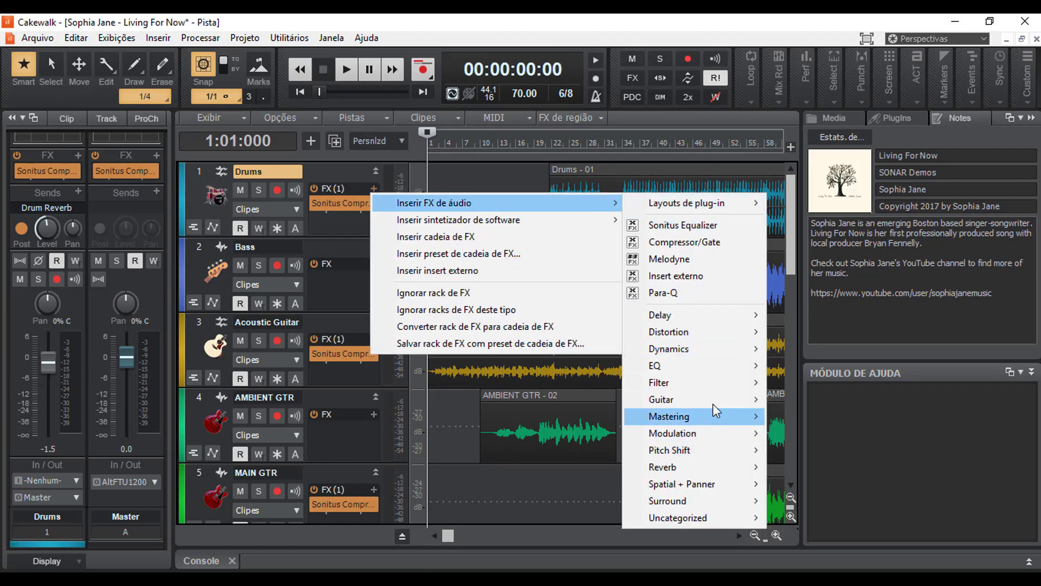
mouse_move(725, 364)
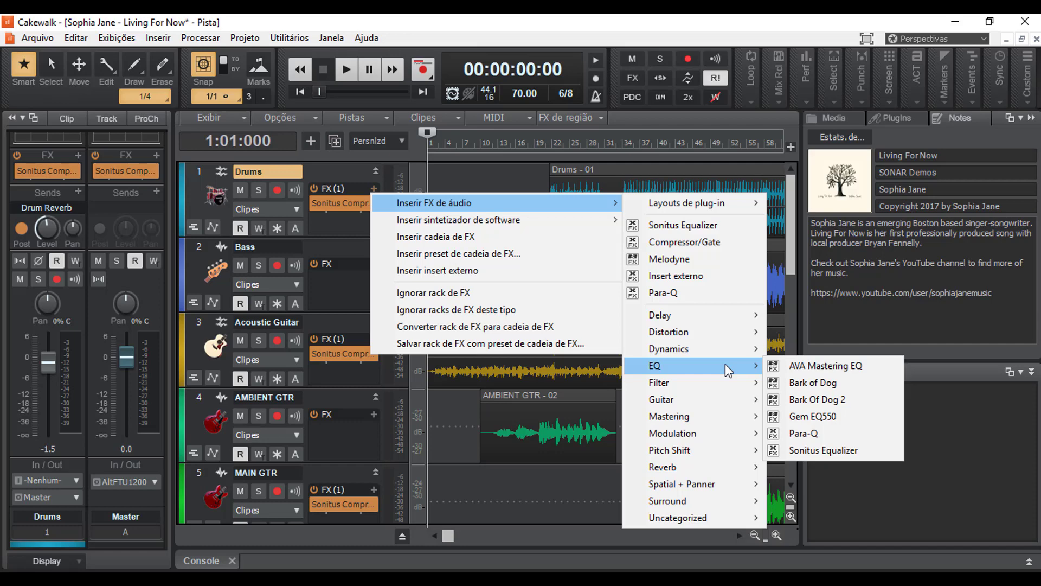
click(857, 453)
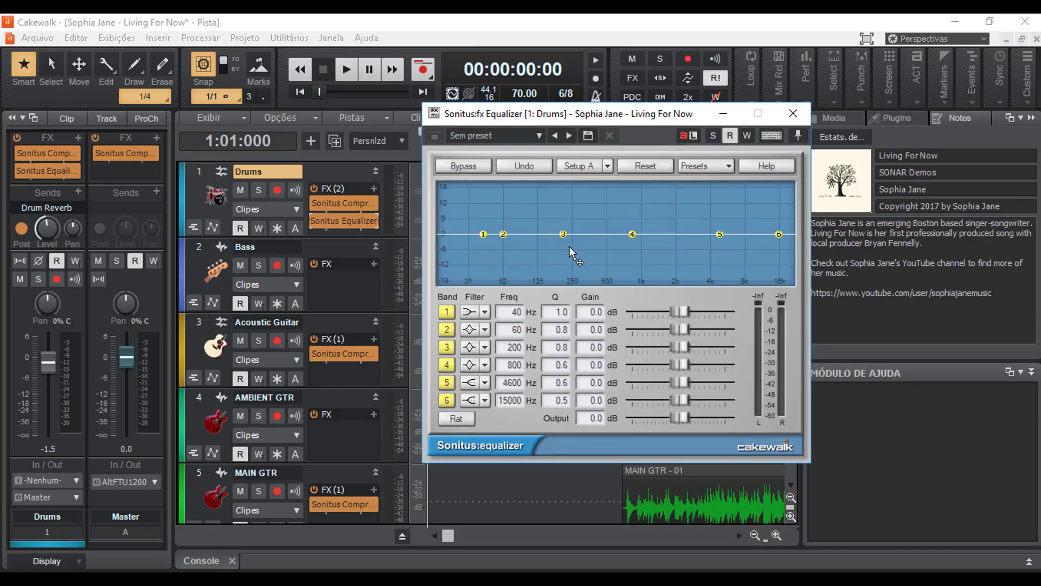
click(724, 115)
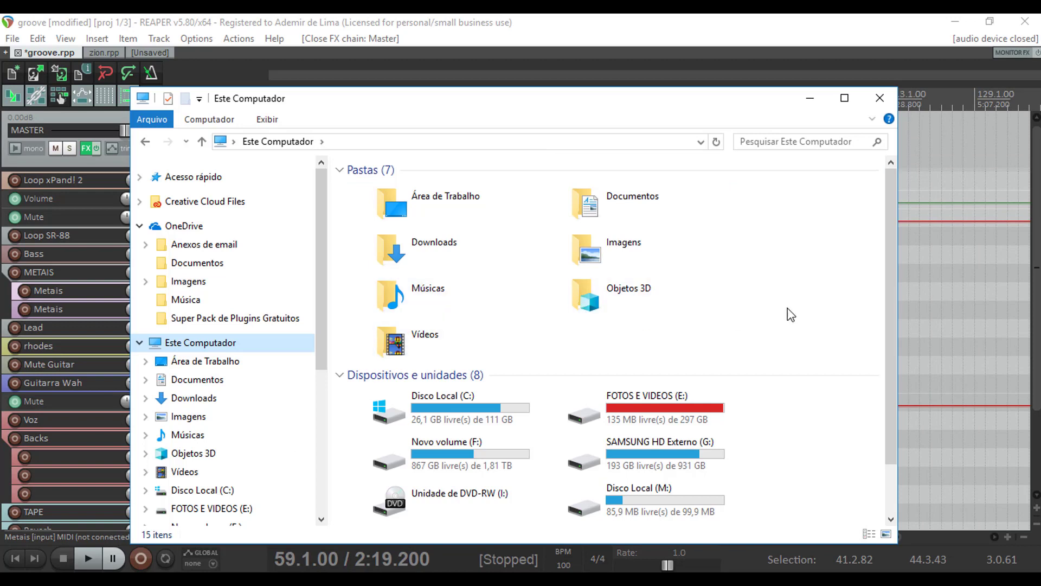
In the file manager, open the Cakewalk folder inside Arquivos de Programas on Disco Local (C:).
click(440, 406)
double_click(439, 405)
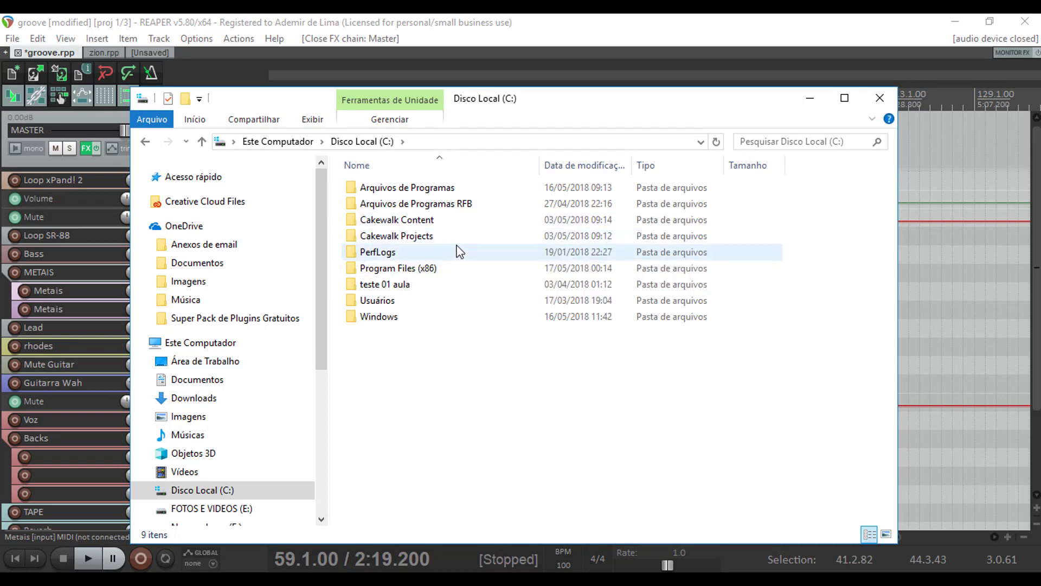
double_click(414, 189)
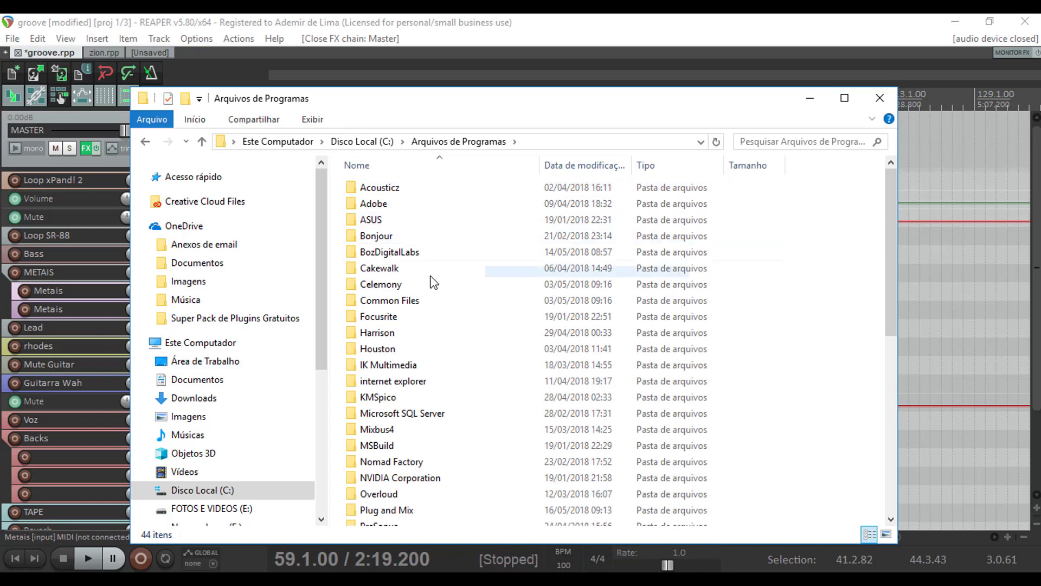
double_click(400, 268)
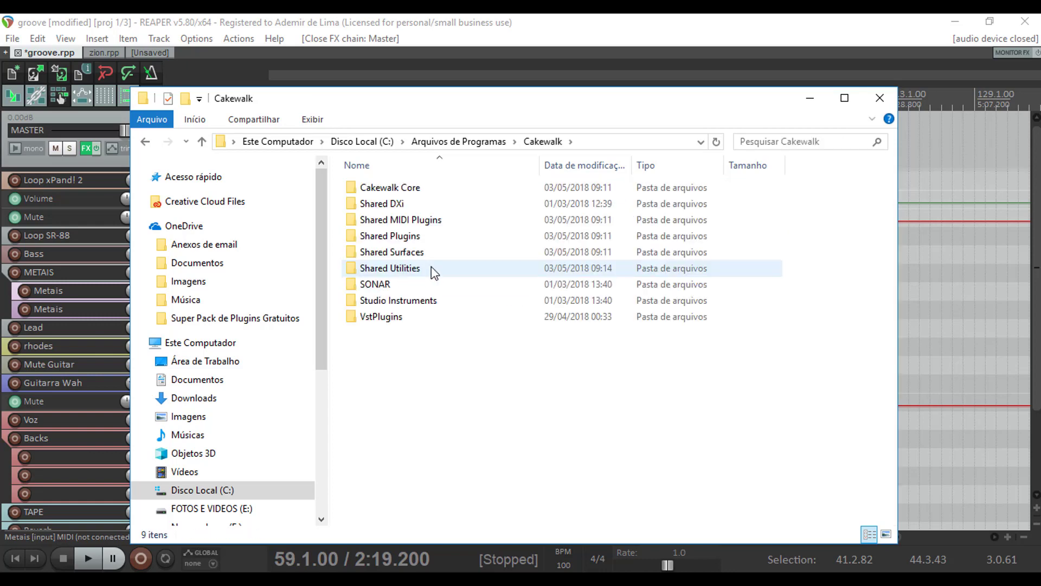
Examine the plug-in files in Cakewalk's Shared Plugins folder, including the Sonitus DLLs, and return to the Cakewalk folder.
click(396, 240)
double_click(396, 239)
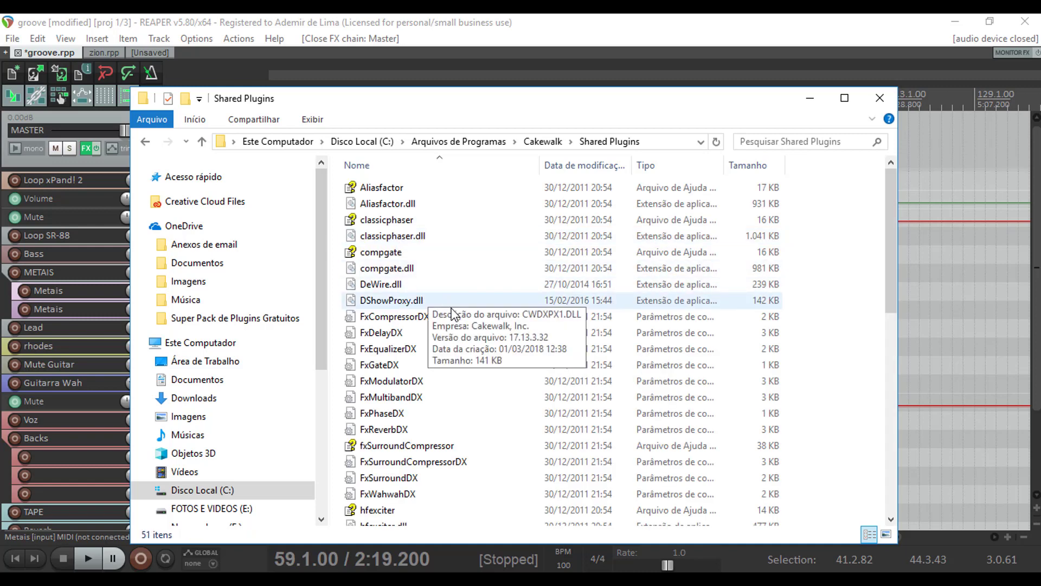
scroll(452, 308, down, 5)
scroll(451, 308, down, 3)
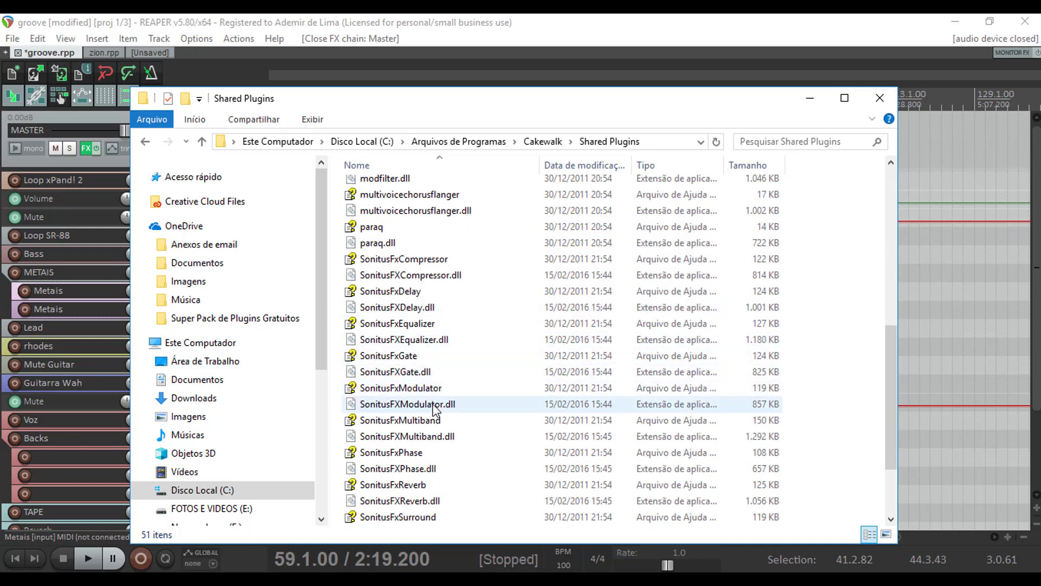
click(150, 143)
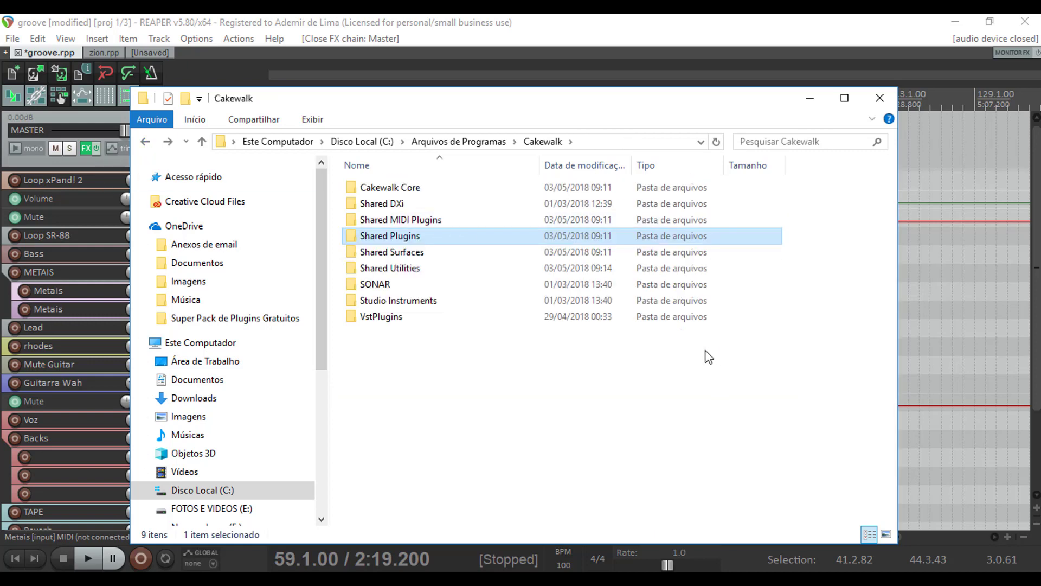
Look through the files in the SONAR folder and return to the Cakewalk folder.
double_click(384, 286)
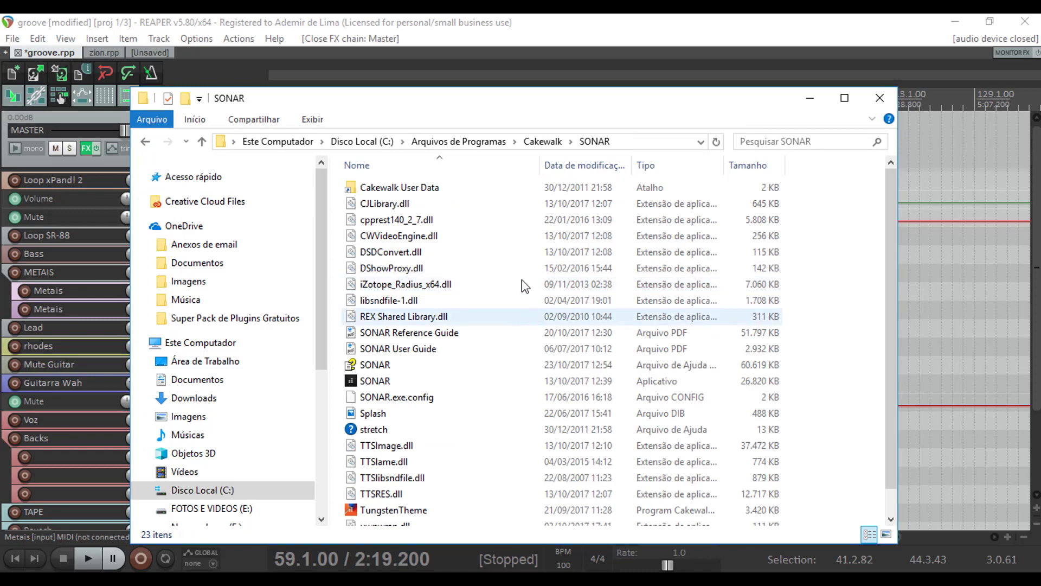
scroll(577, 325, down, 1)
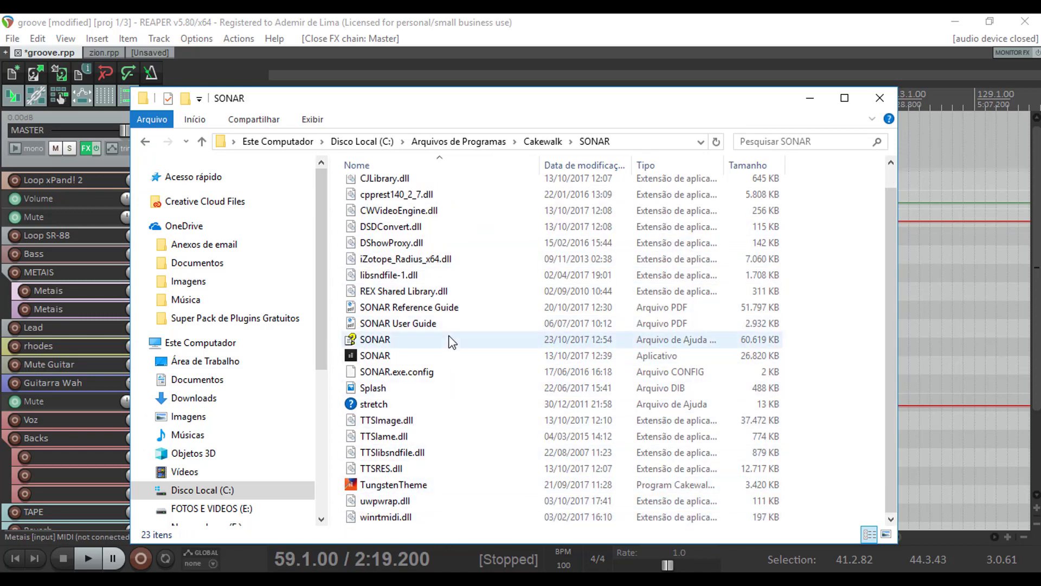
scroll(469, 356, up, 1)
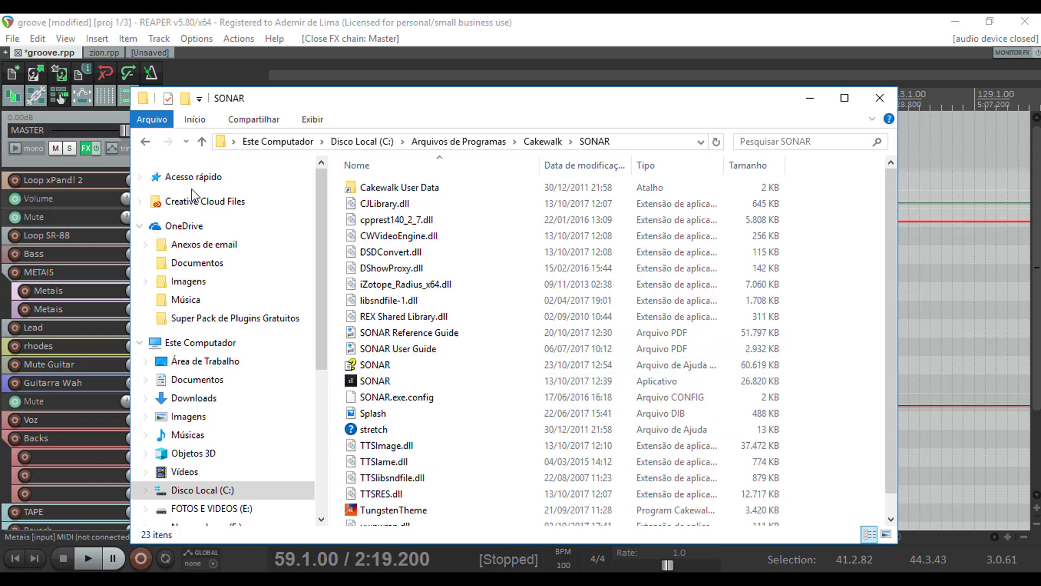
click(145, 144)
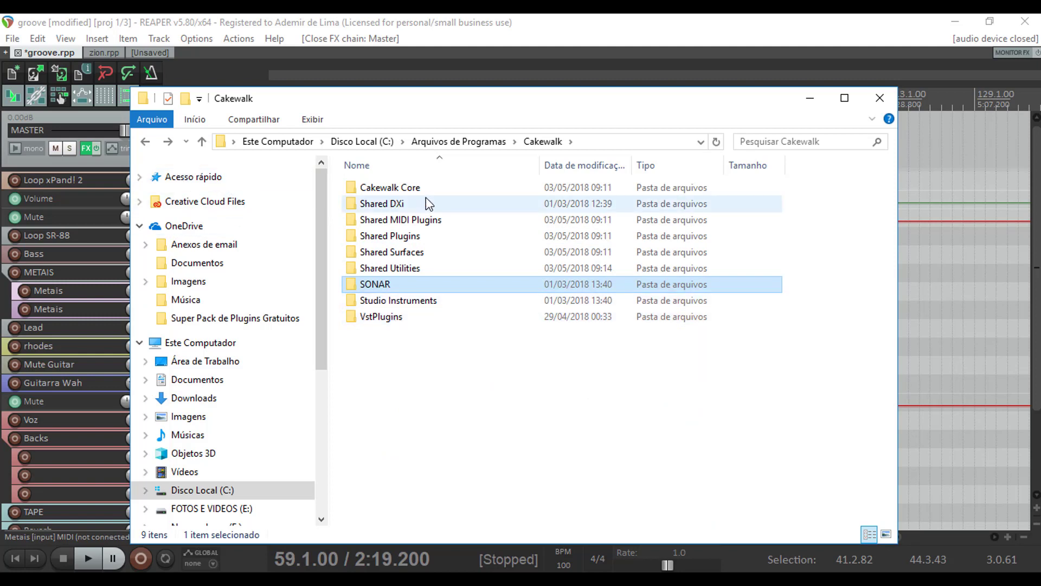
Inspect the Studio Instruments folder and its SI-Bass Guitar subfolder, and go back to Studio Instruments.
double_click(404, 300)
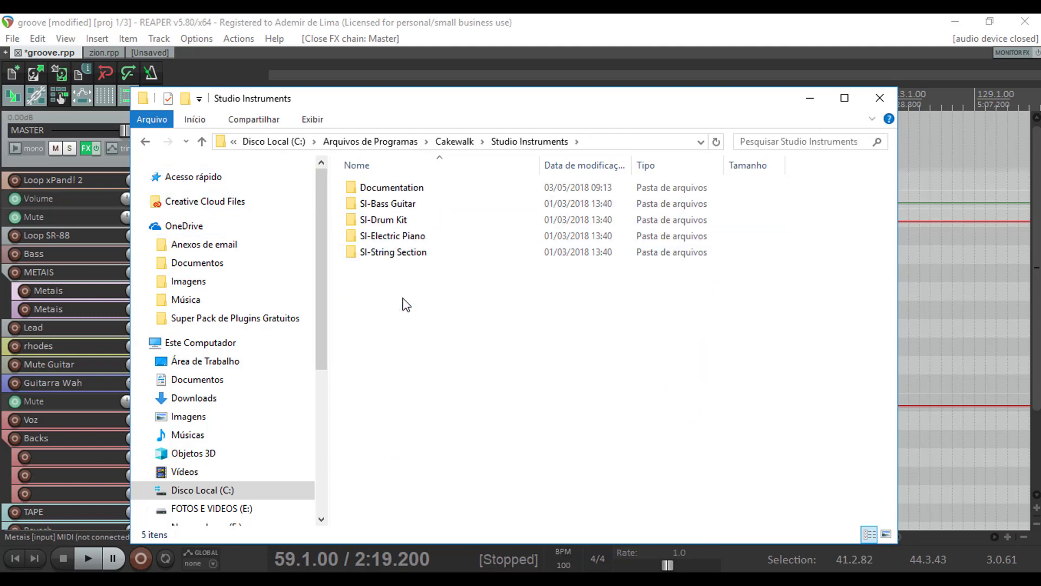
double_click(393, 203)
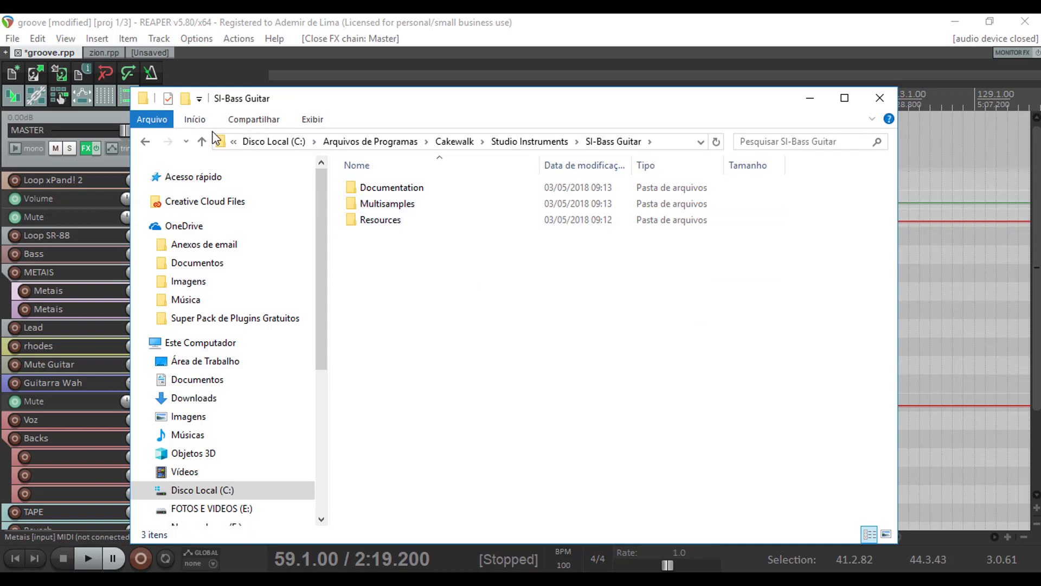
click(145, 142)
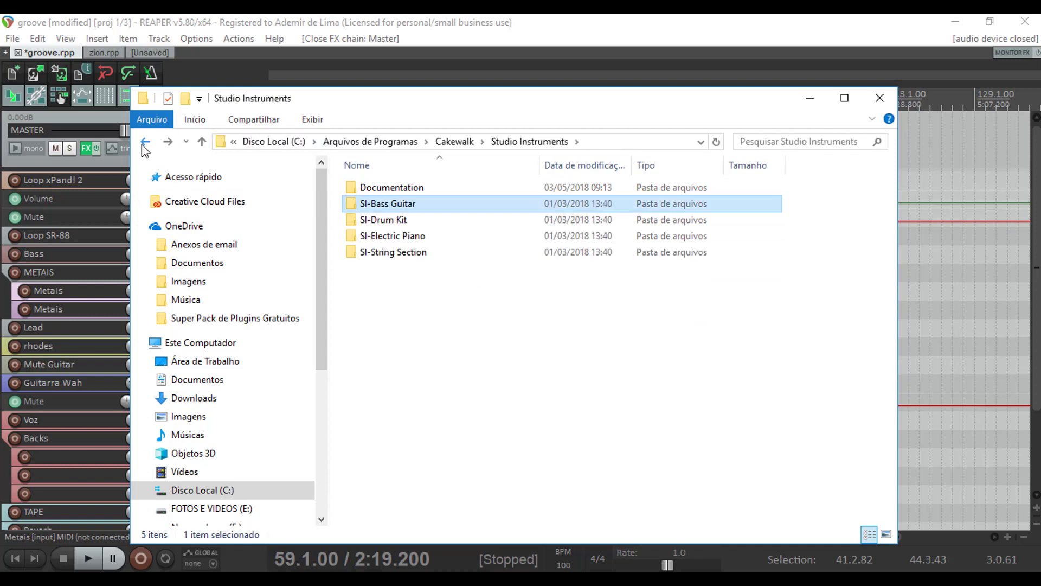
View the contents of Cakewalk's VstPlugins folder and close the file manager window.
click(145, 142)
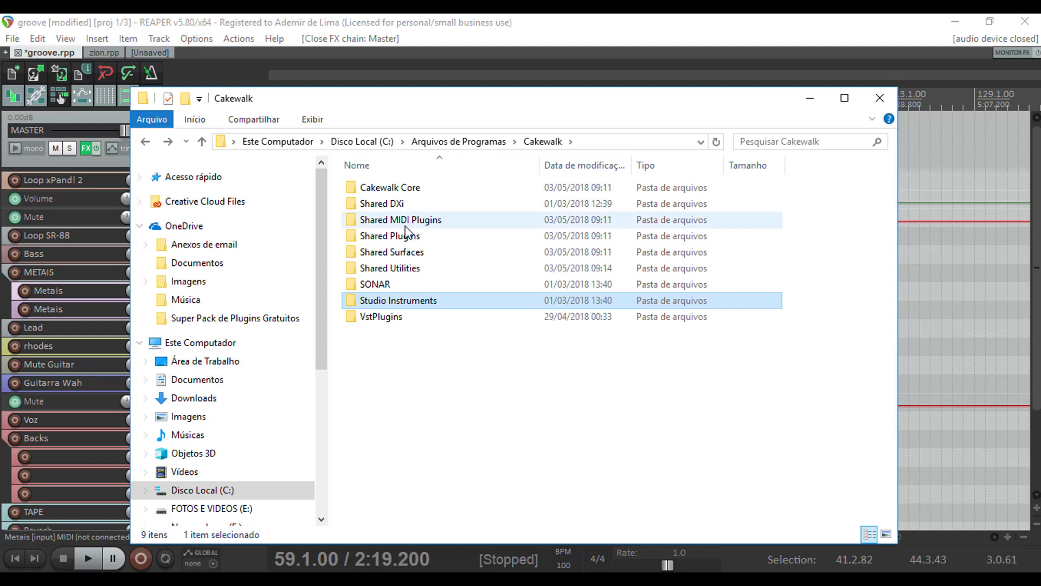
double_click(393, 318)
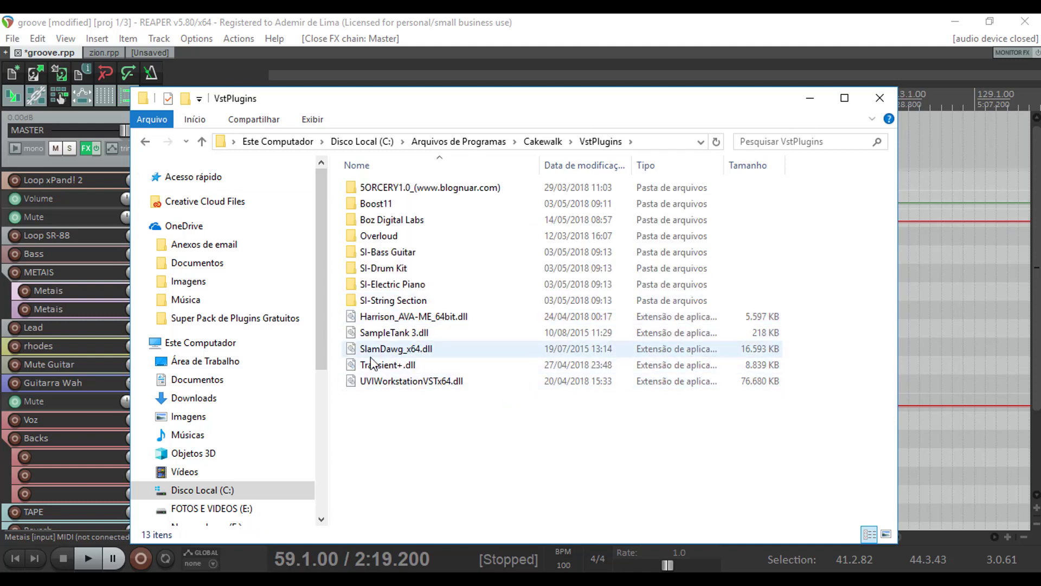
click(880, 98)
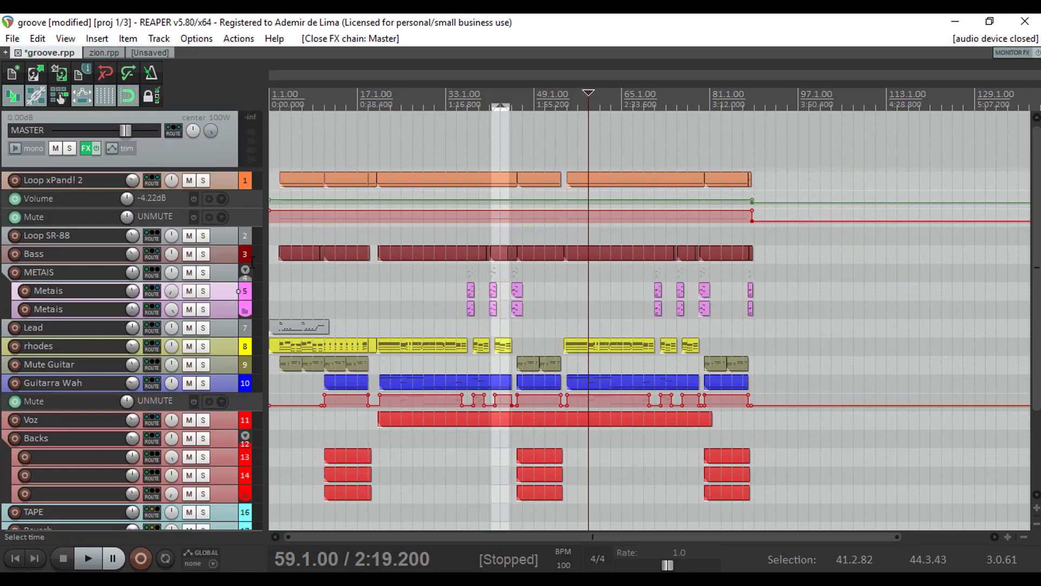
Open the VST plug-in settings in REAPER's preferences and check the configured plug-in paths.
click(1011, 40)
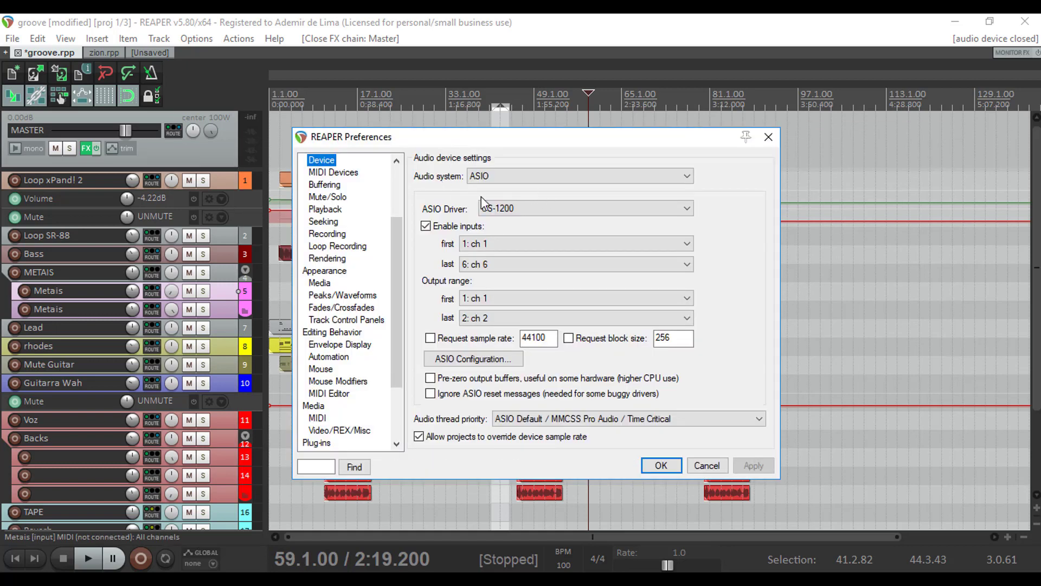
drag(396, 256, 397, 304)
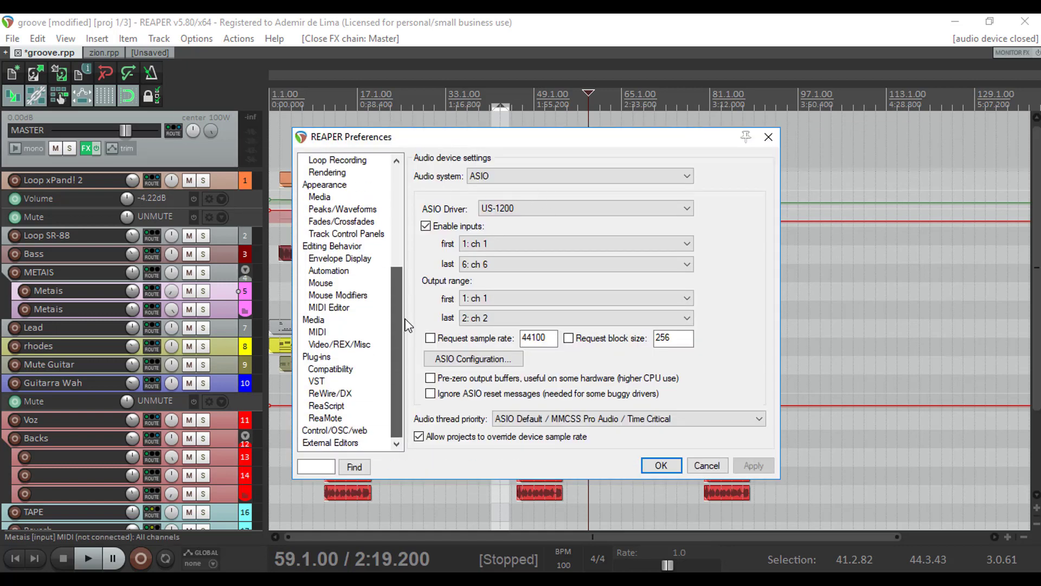
click(317, 383)
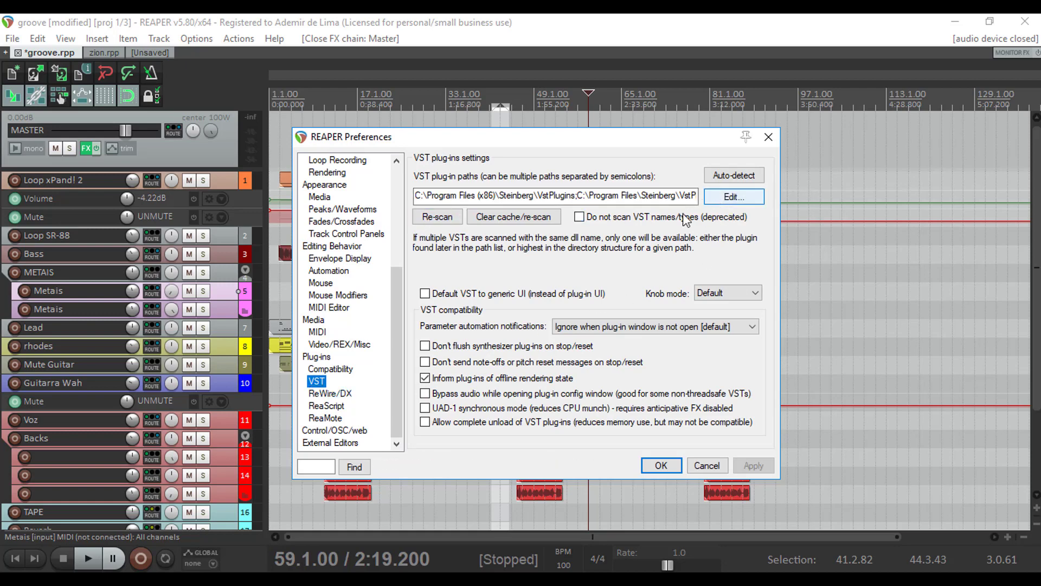
click(724, 198)
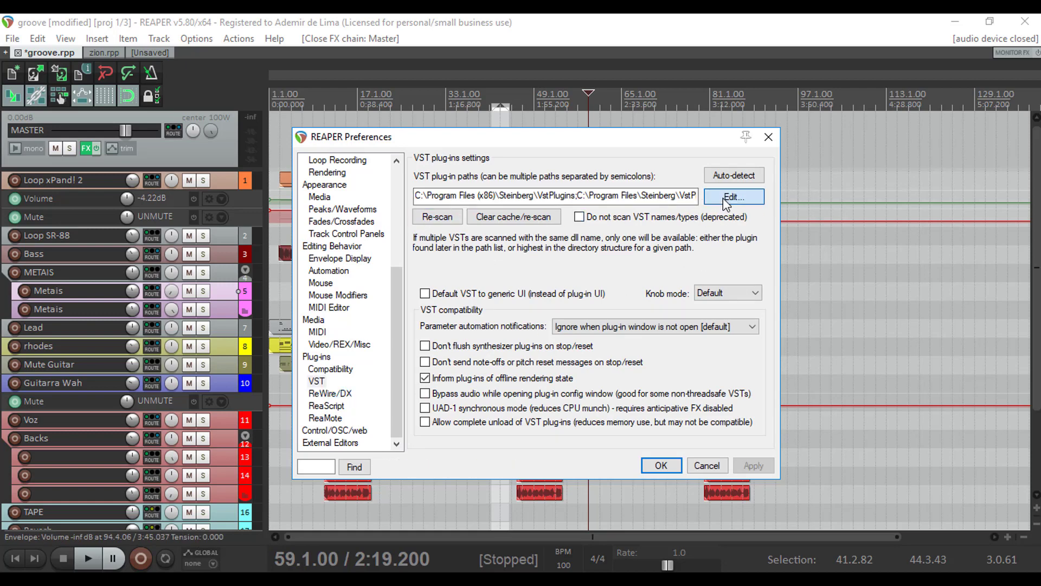
click(678, 142)
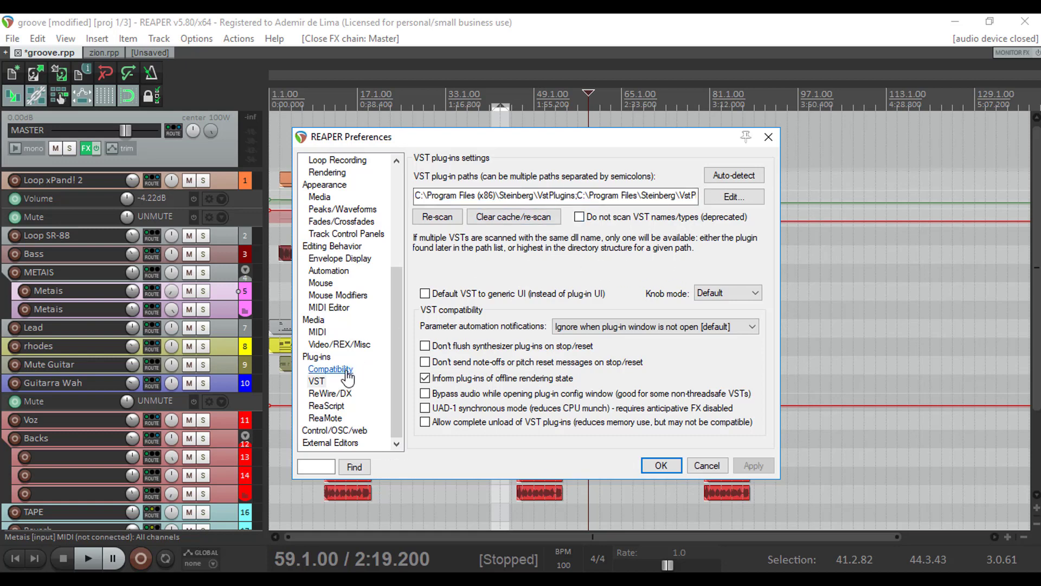
Add the folder Arquivos de Programas\Cakewalk\Shared Plugins on drive C: to the VST plug-in paths.
click(318, 382)
click(721, 199)
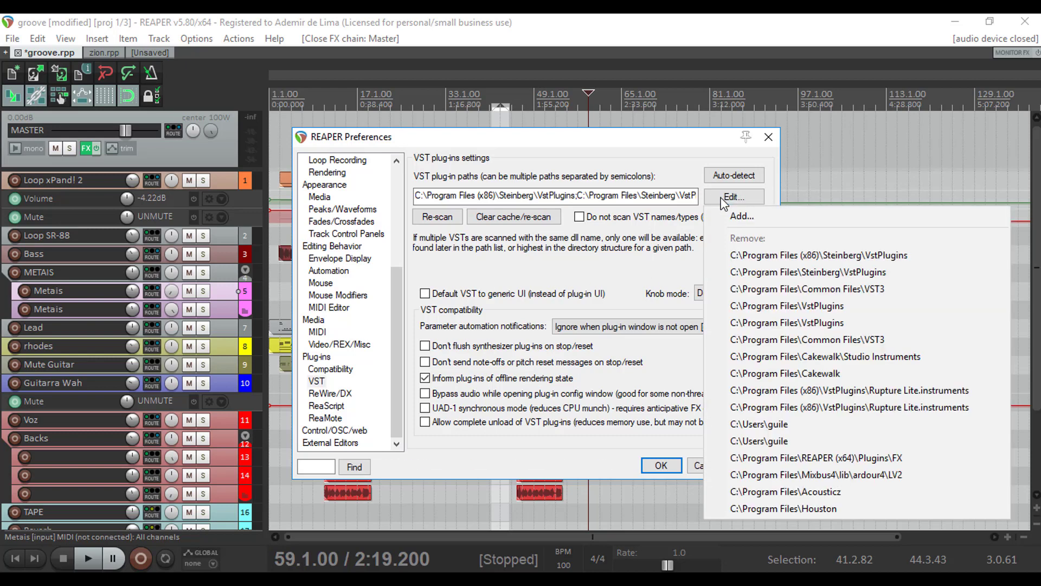
click(754, 218)
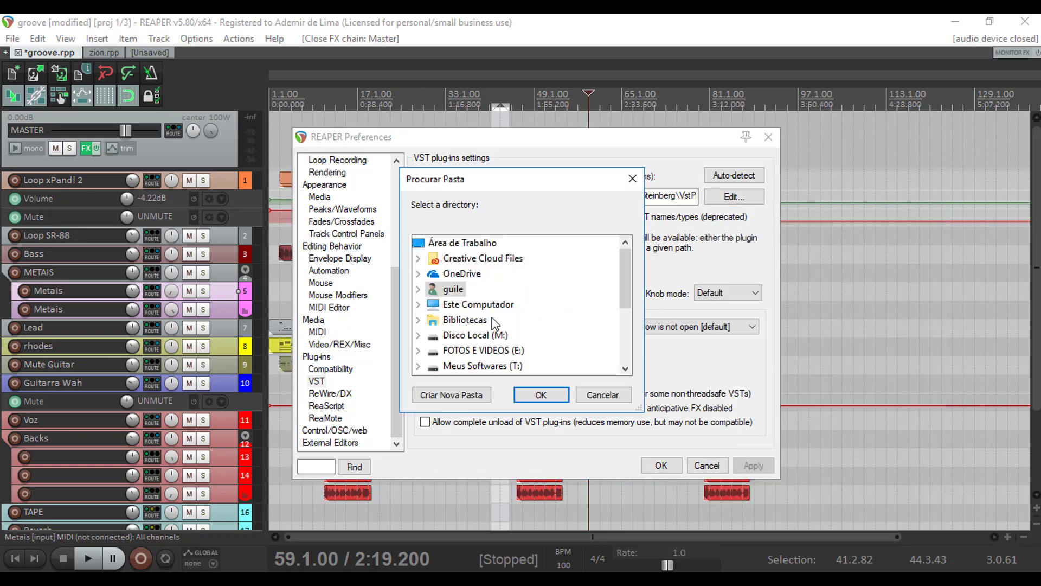
double_click(476, 308)
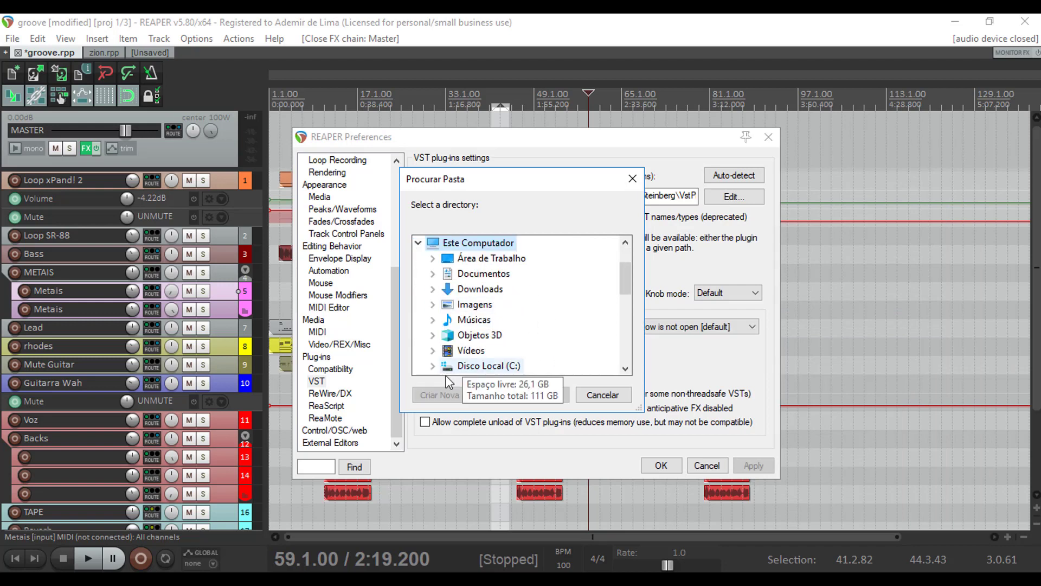
double_click(488, 366)
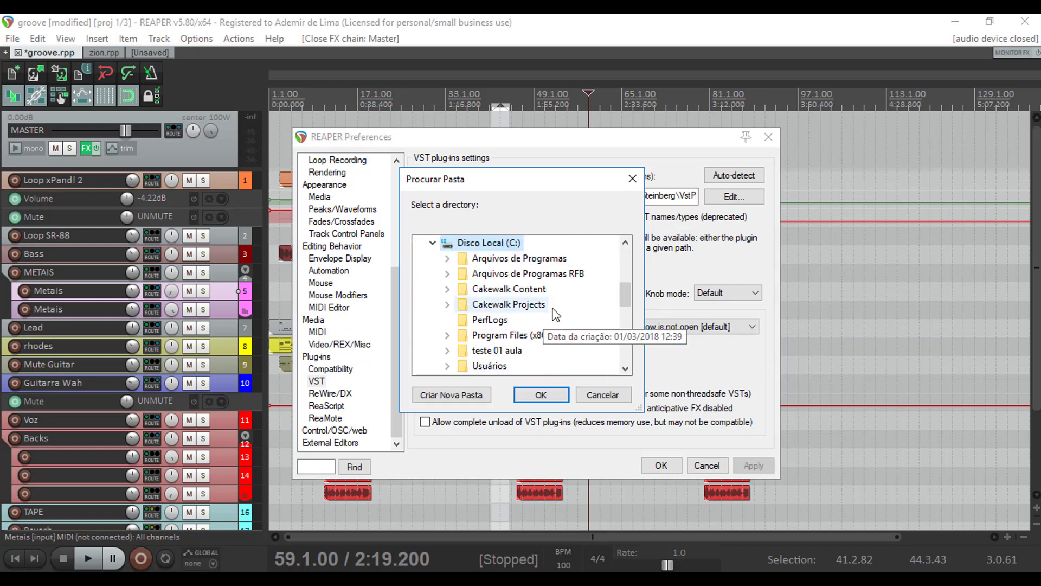
double_click(538, 258)
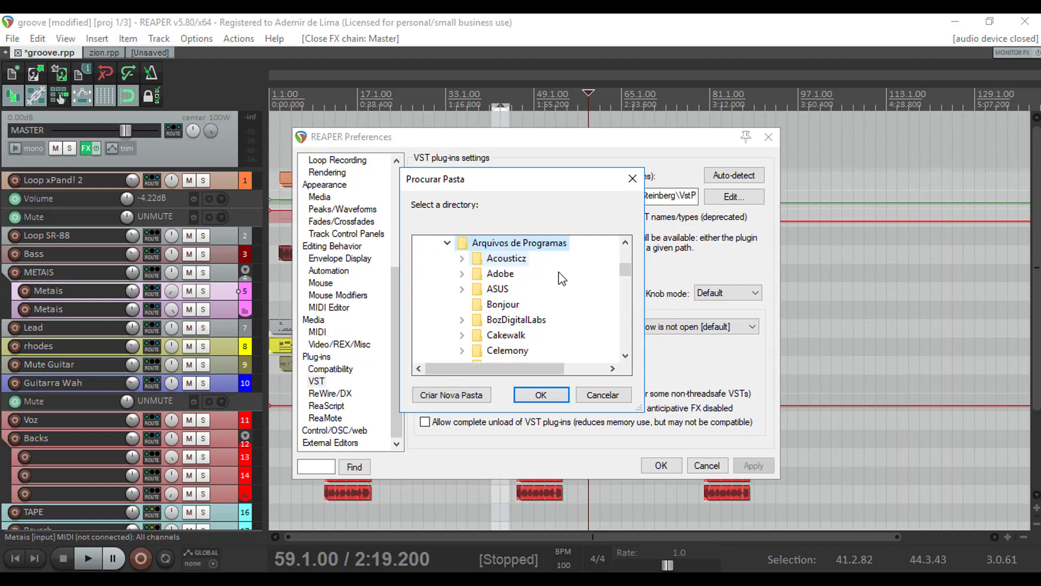
double_click(515, 336)
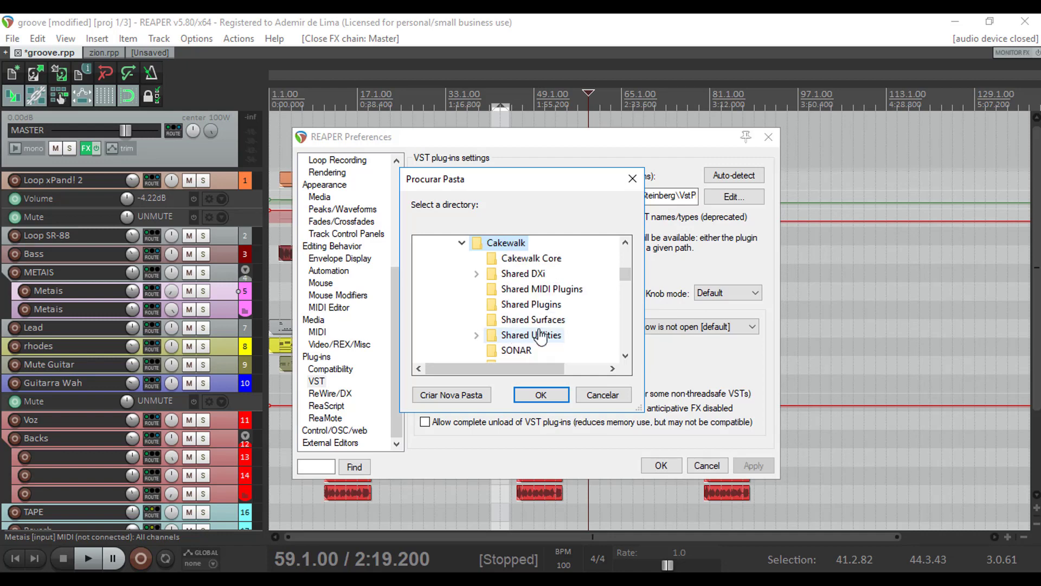
click(521, 307)
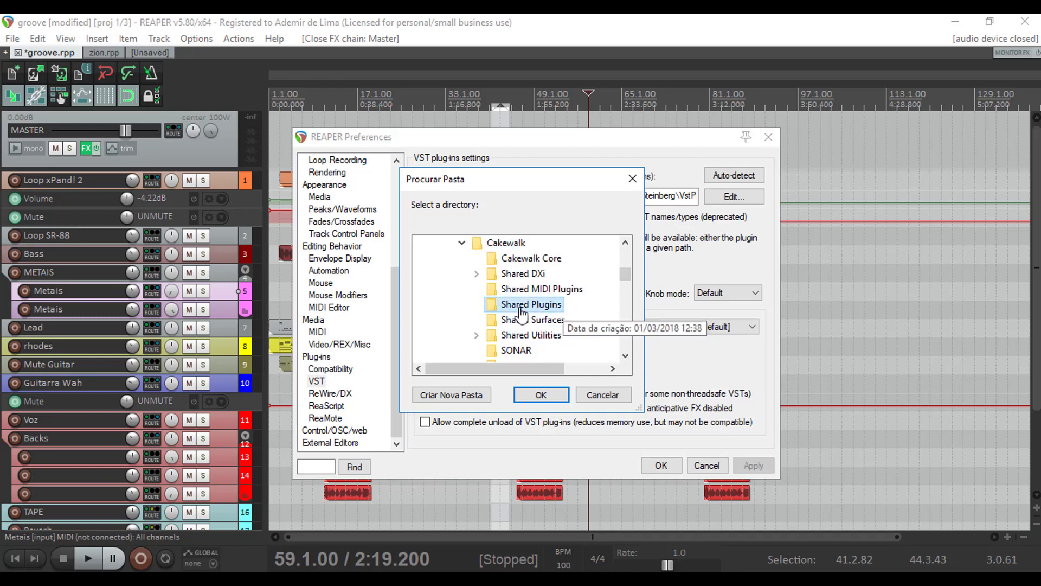
click(534, 392)
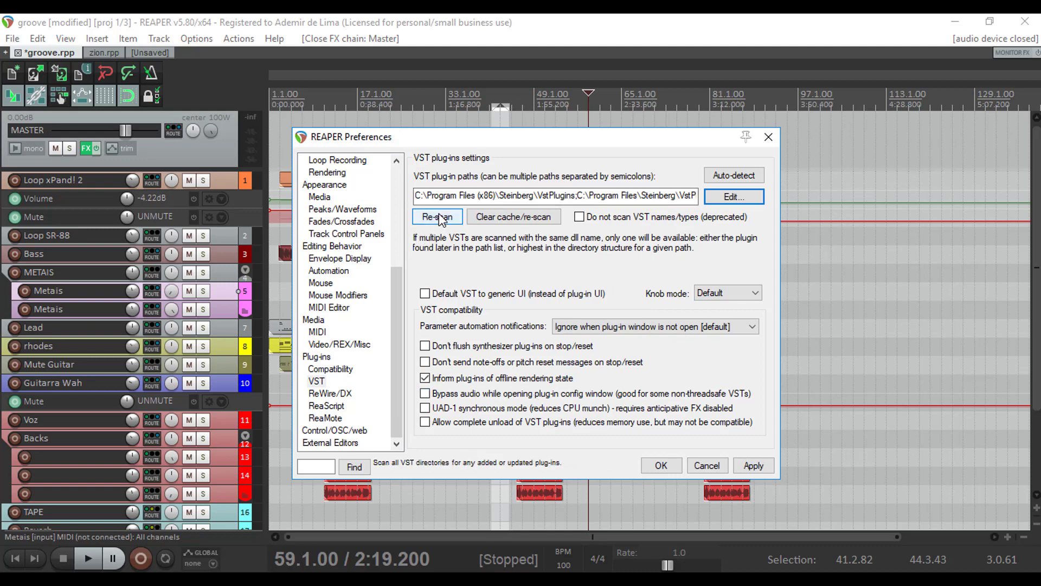
Re-scan the VST folders for added plug-ins and accept the preferences.
click(442, 218)
click(437, 217)
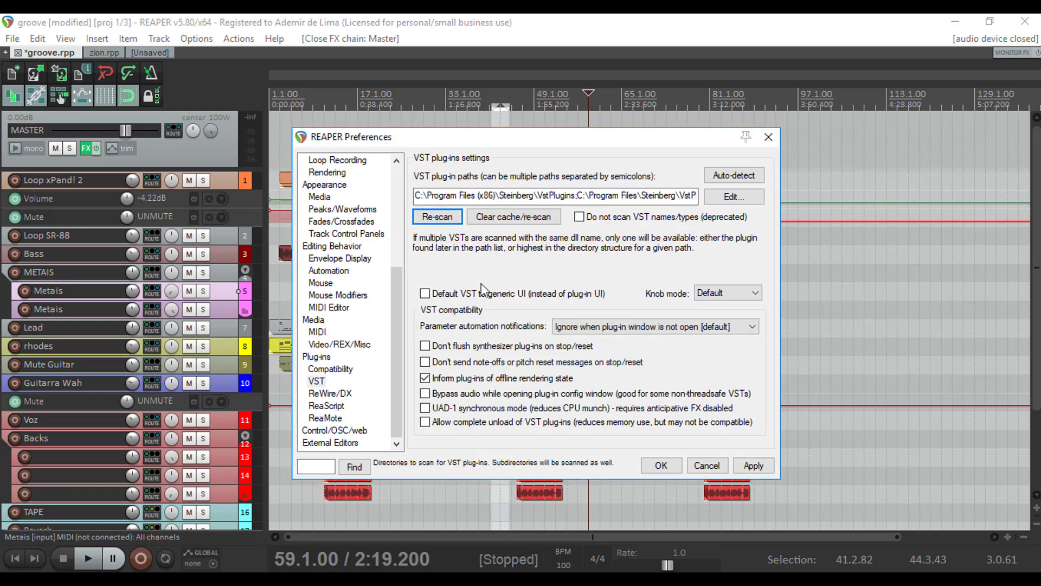
click(667, 467)
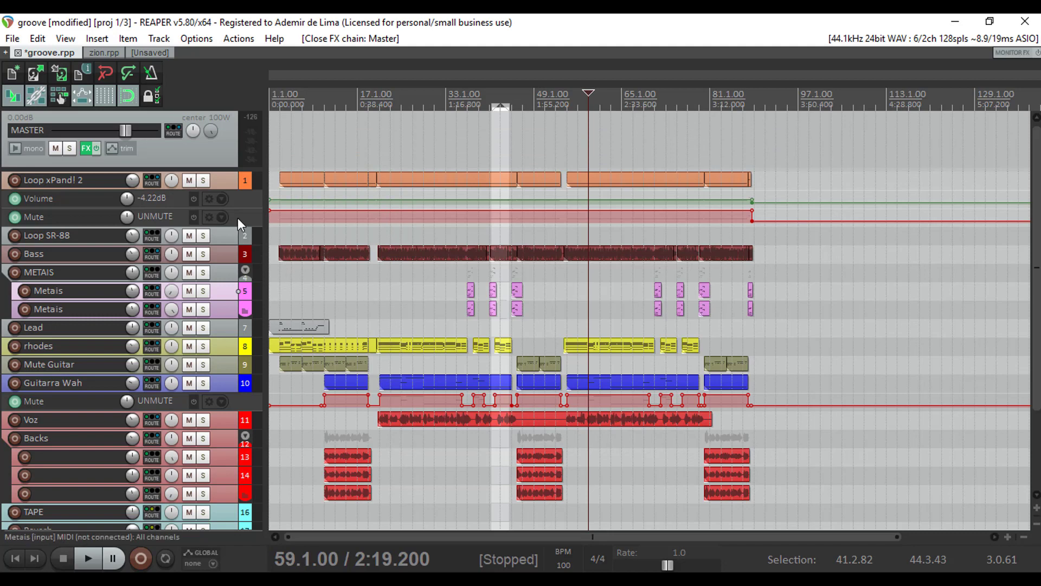
Enlarge the Loop xPand! 2 track, open its FX chain and move the FX window clear of the track controls.
drag(228, 188, 209, 239)
click(209, 239)
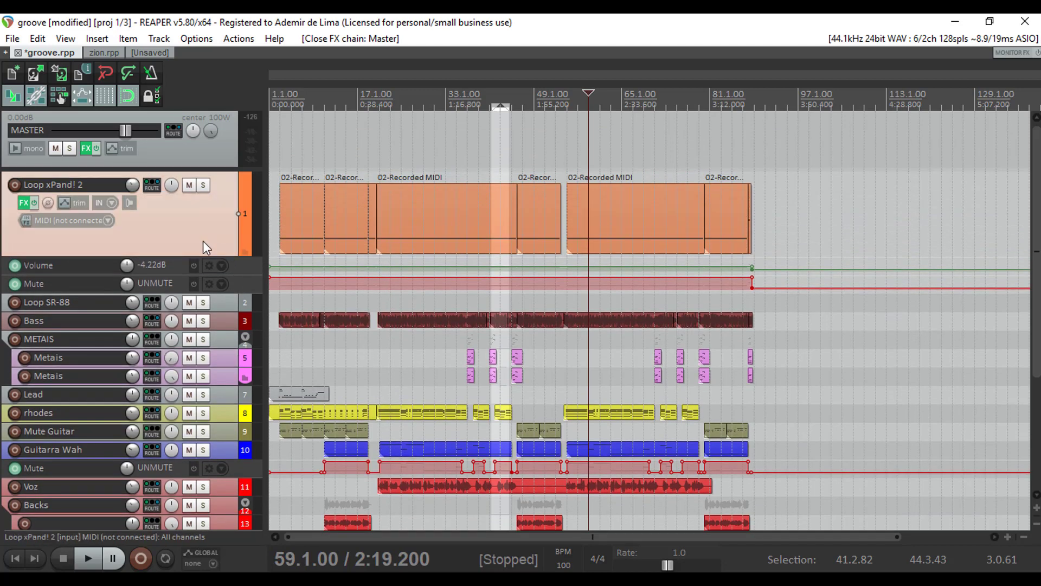
click(23, 204)
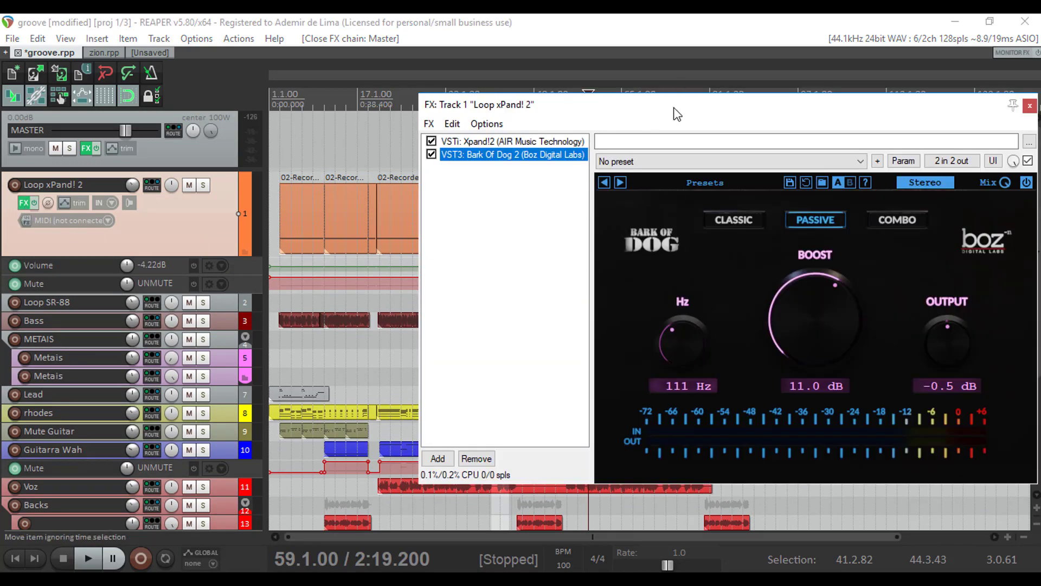
drag(677, 114, 547, 109)
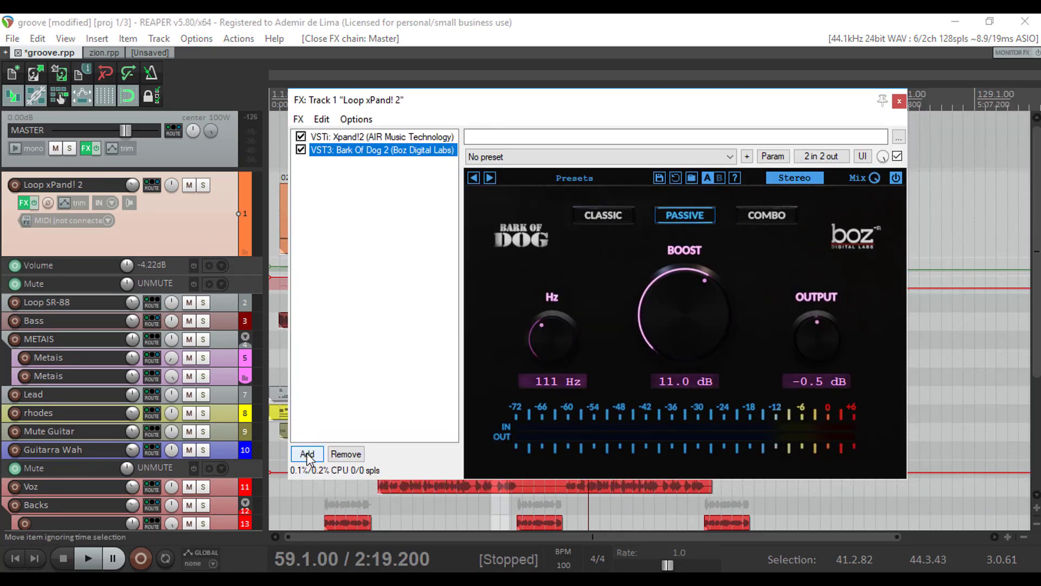
Add the DX Sonitus:fx Equalizer to the Loop xPand! 2 track, move its band 2 to about 129 Hz and close the FX chain.
click(306, 455)
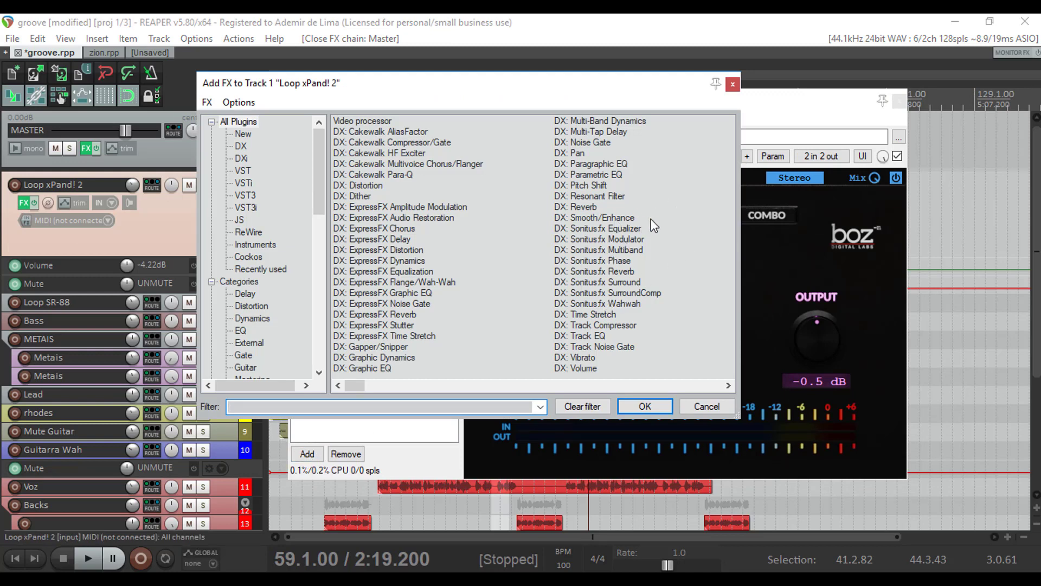
click(610, 228)
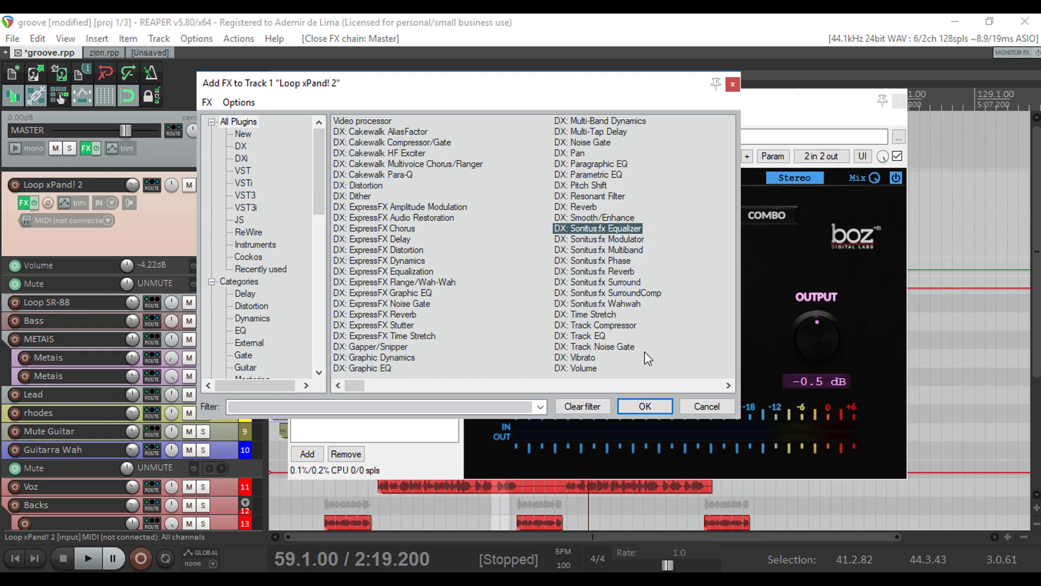
click(640, 408)
drag(662, 104, 667, 76)
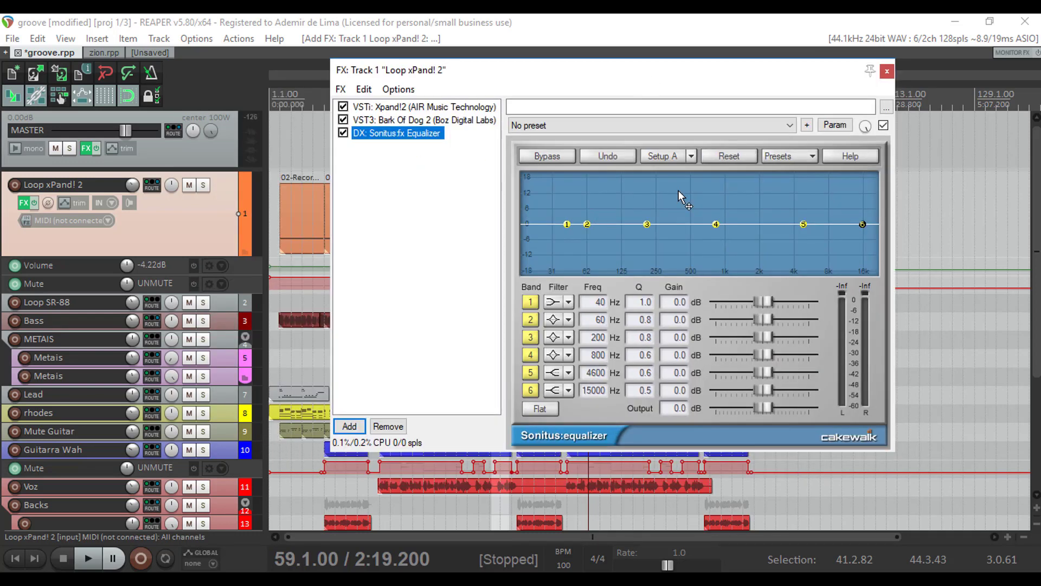
drag(589, 231, 626, 224)
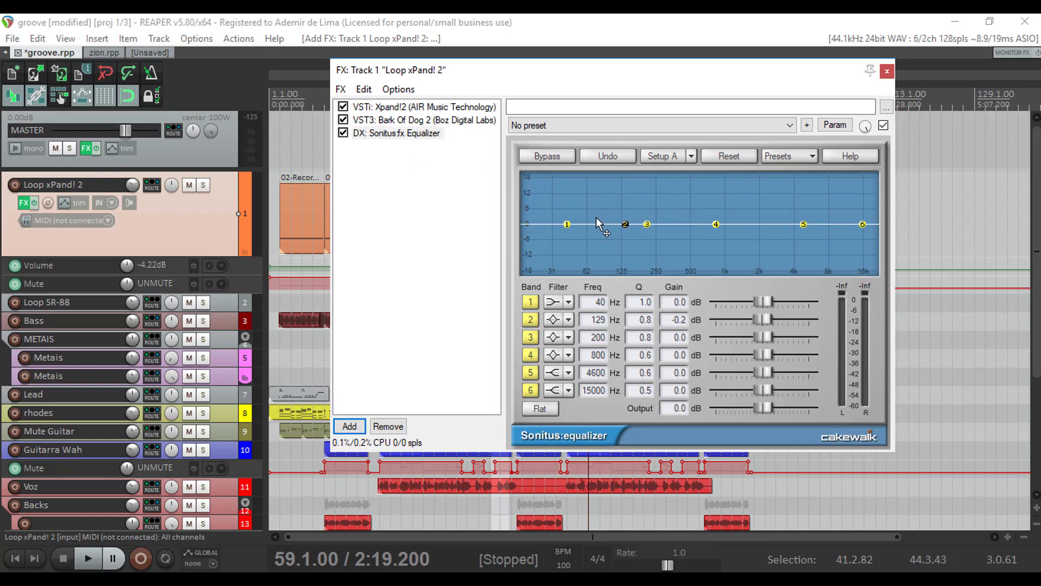
click(887, 71)
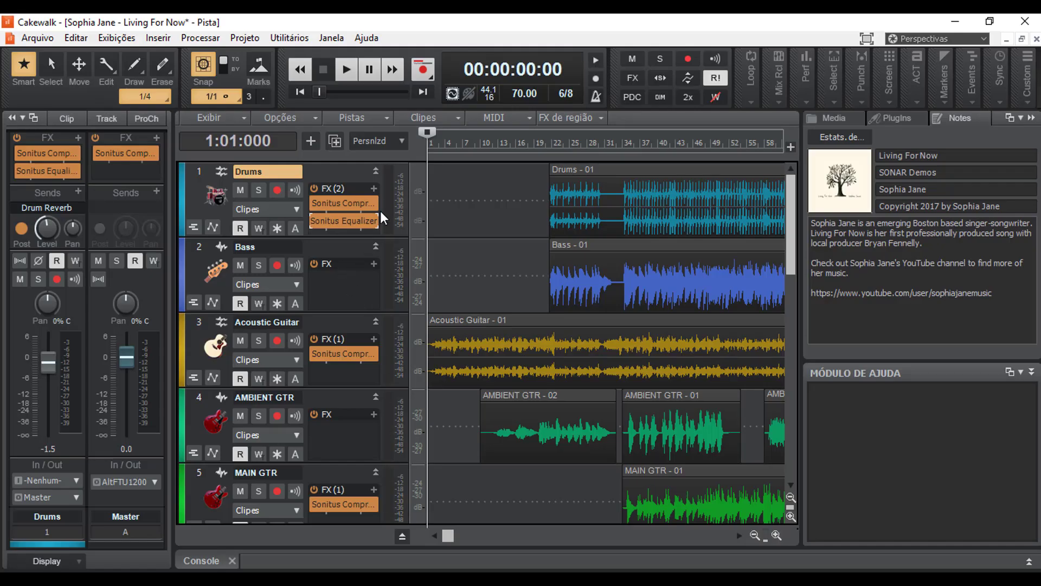
Switch to Cakewalk and look through the audio FX categories available for the Drums track, including Guitar and Pitch Shift.
click(374, 187)
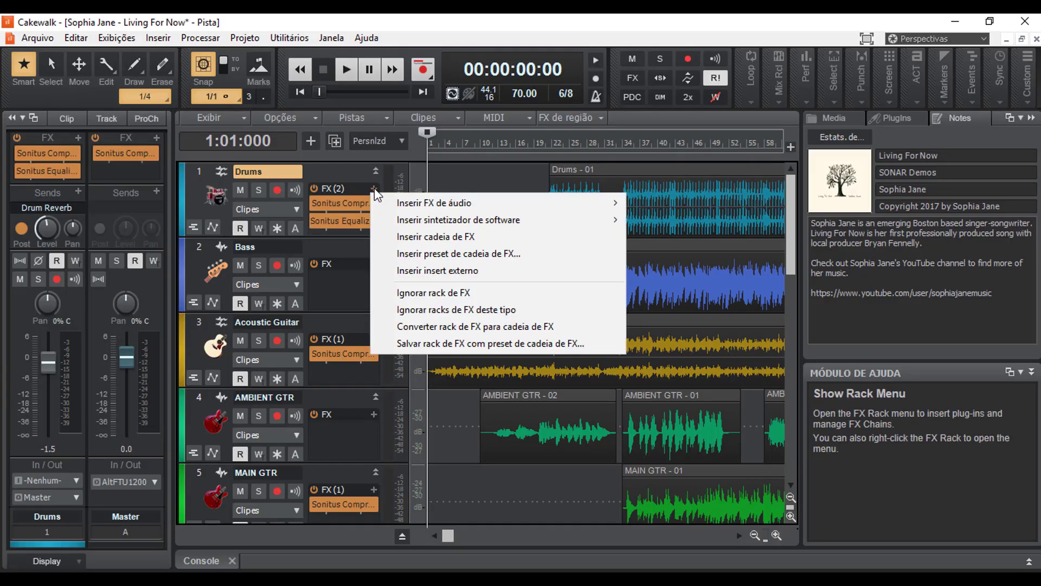
mouse_move(588, 196)
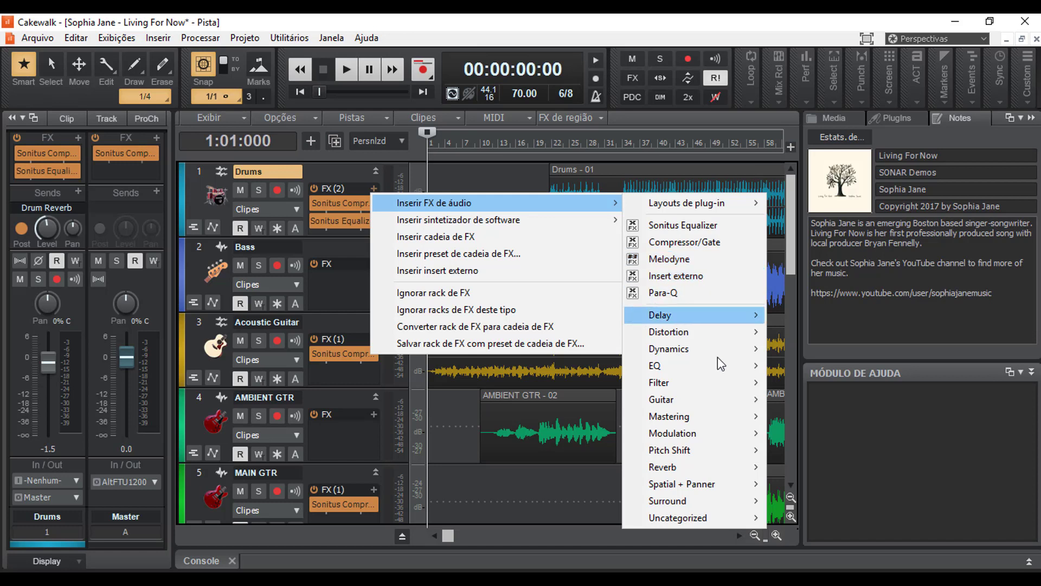
mouse_move(708, 399)
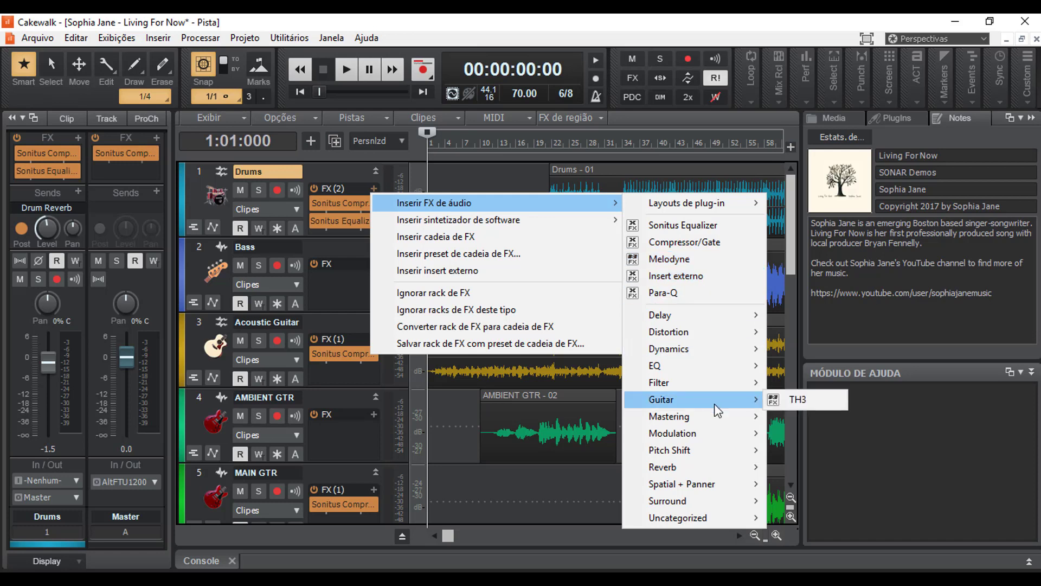
mouse_move(703, 490)
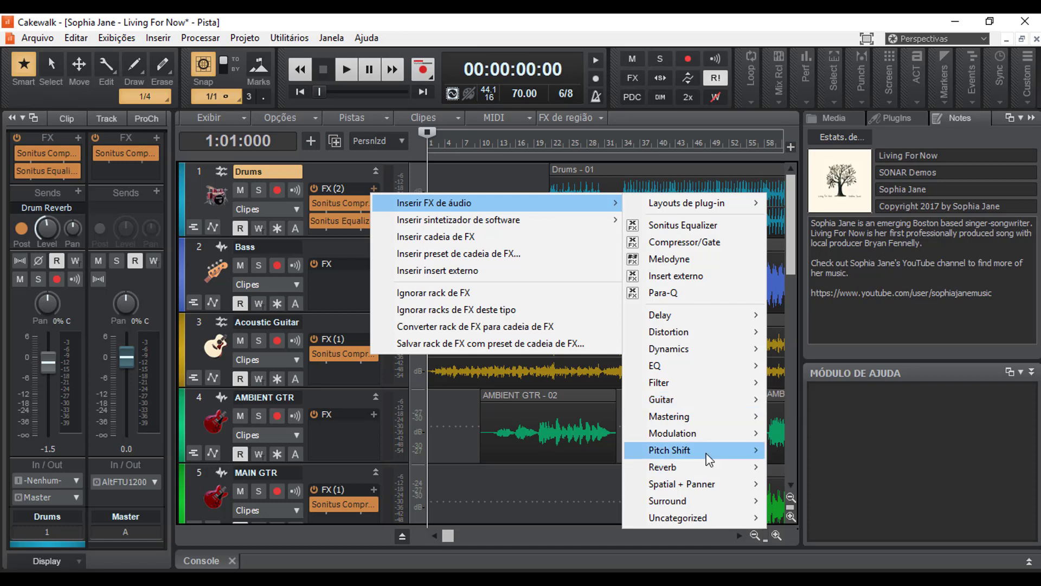
mouse_move(709, 458)
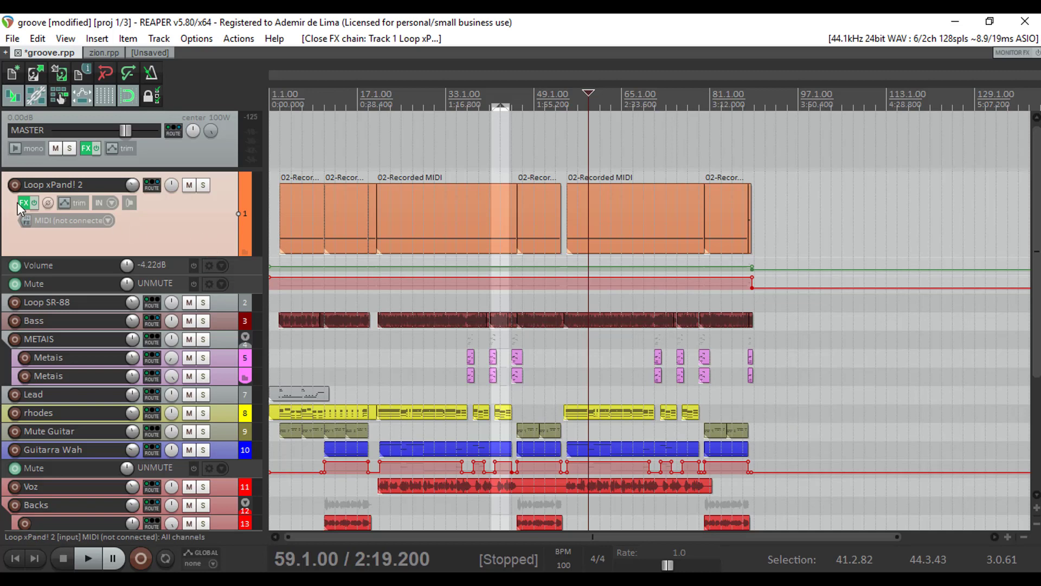
Back in REAPER, replace the Sonitus:fx Equalizer on the Loop xPand! 2 track with the SI-Drum Kit (Cakewalk) instrument.
click(22, 203)
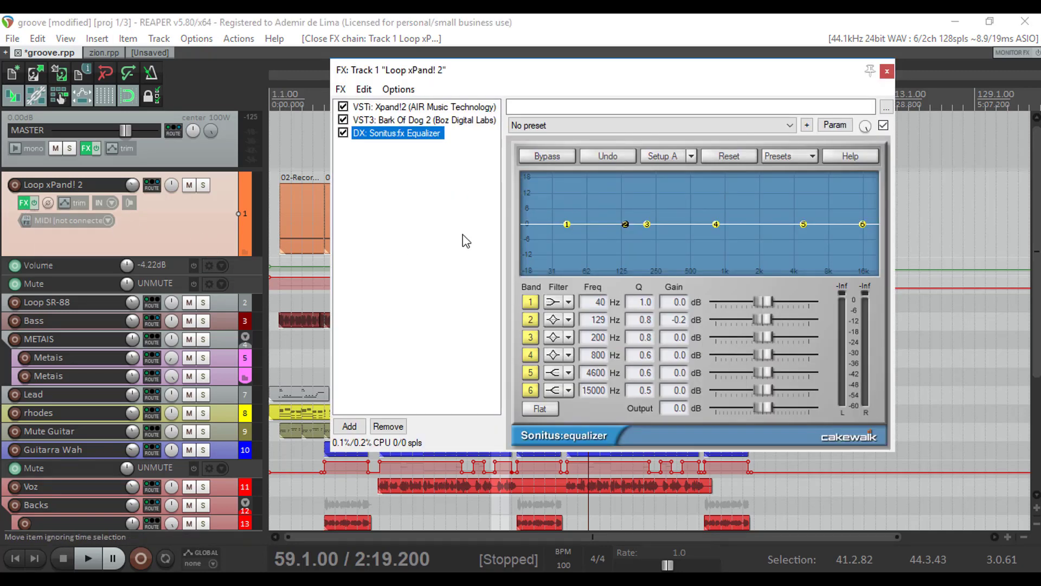
click(395, 426)
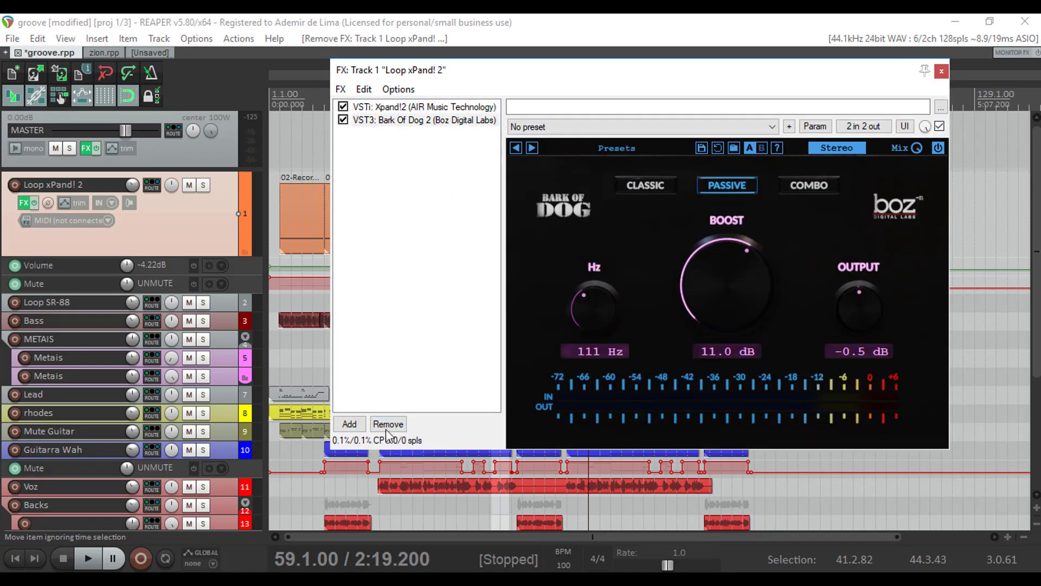
click(350, 426)
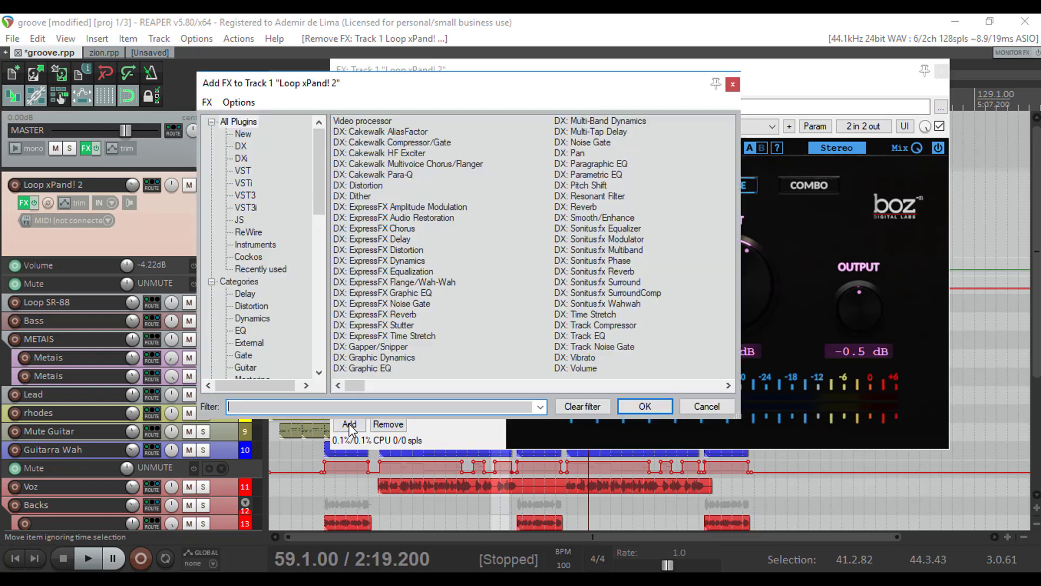
click(256, 245)
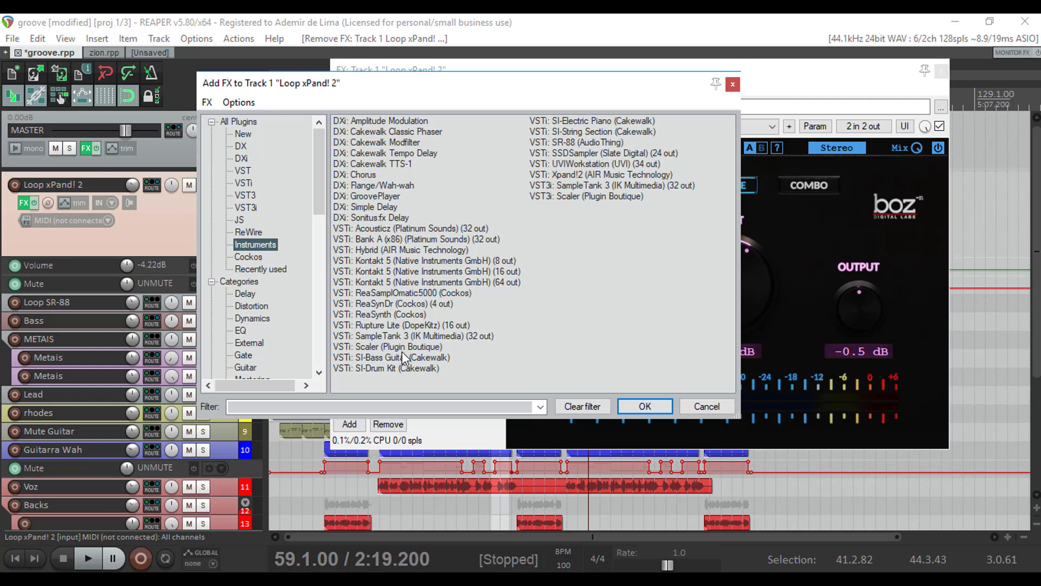
click(380, 359)
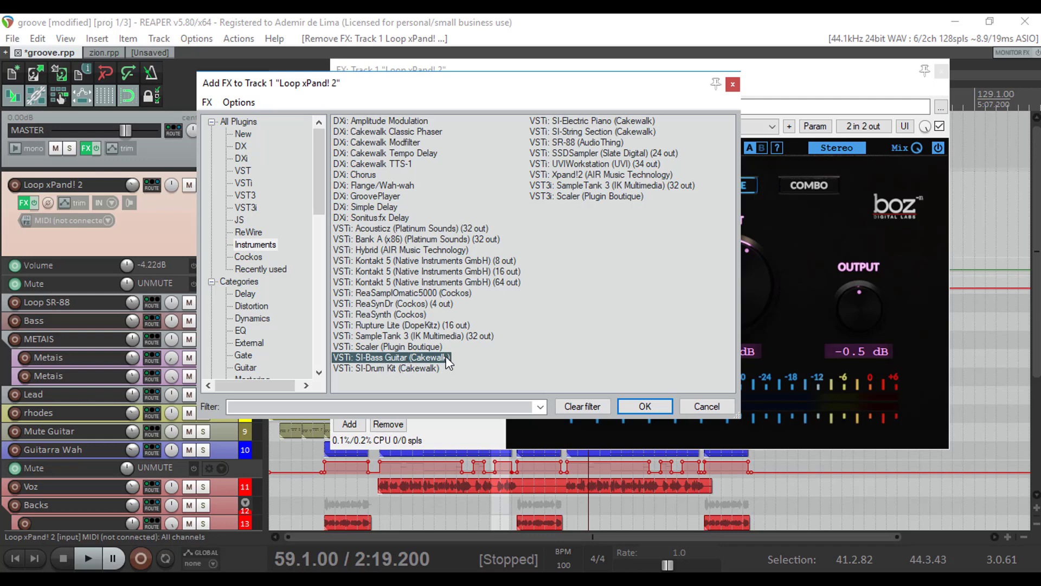
click(399, 368)
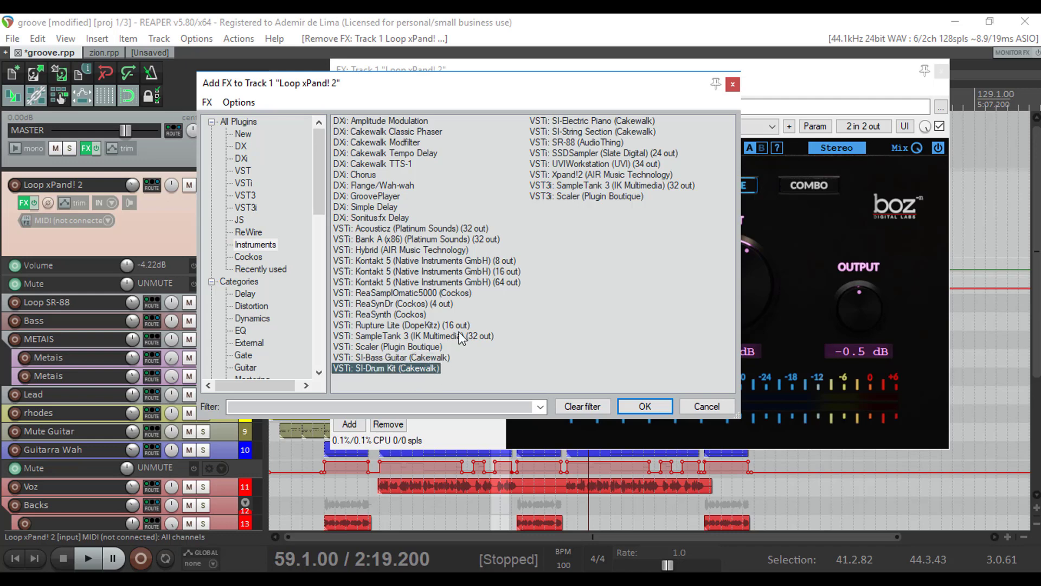
click(646, 408)
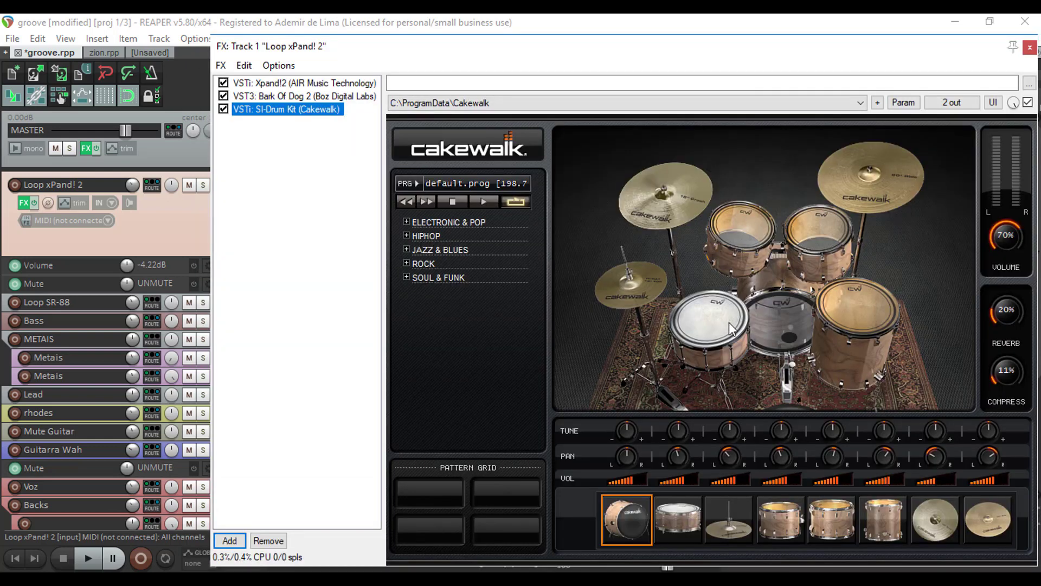
Test the SI-Drum Kit by striking its snare, kick drum and a rack tom.
click(729, 322)
click(784, 305)
click(747, 228)
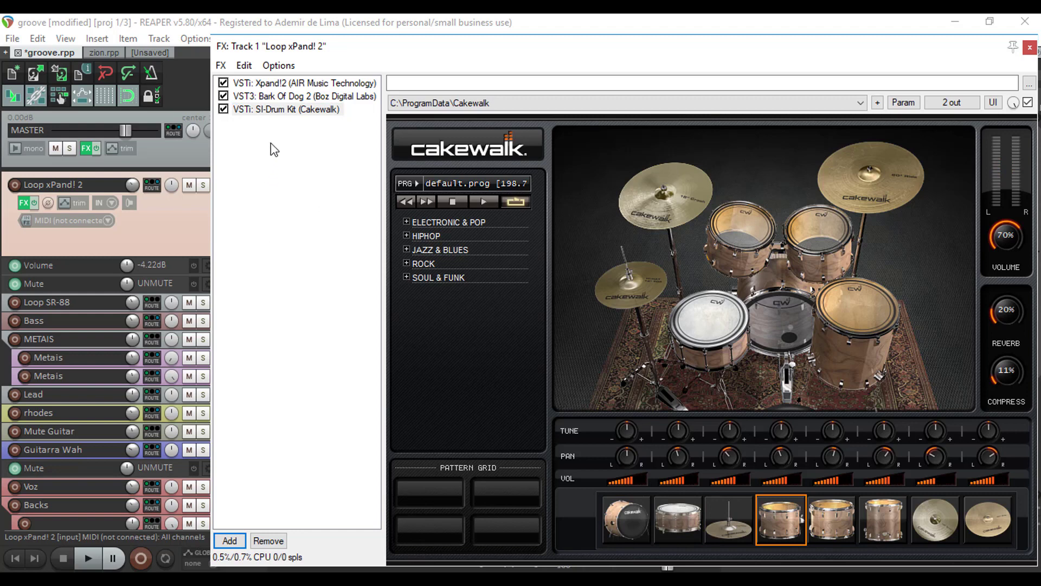
Remove the SI-Drum Kit from the FX chain, close the chain and shrink the Loop xPand! 2 track to minimum height.
click(276, 110)
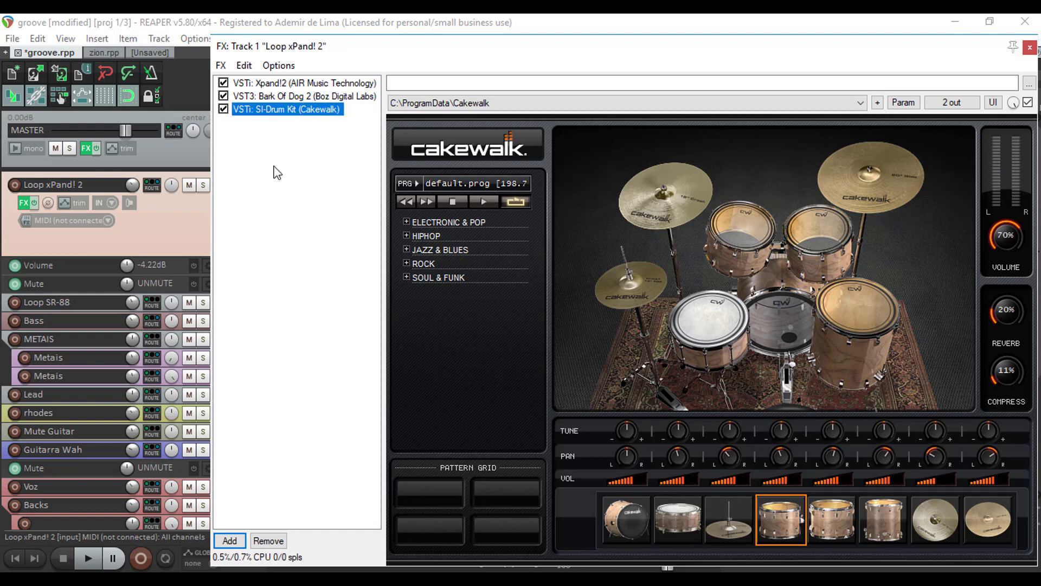
click(269, 540)
click(822, 47)
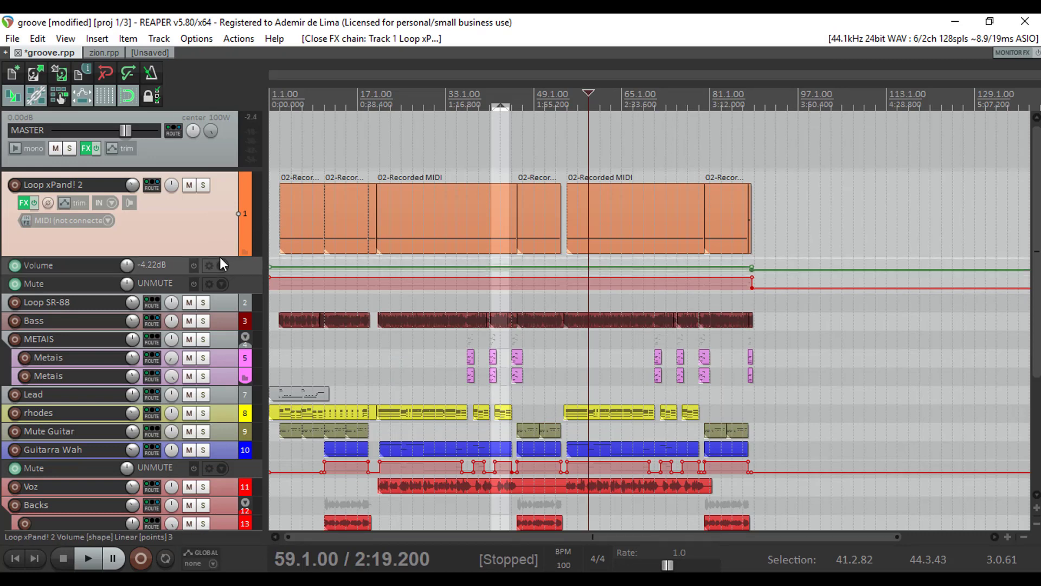
drag(220, 255, 232, 169)
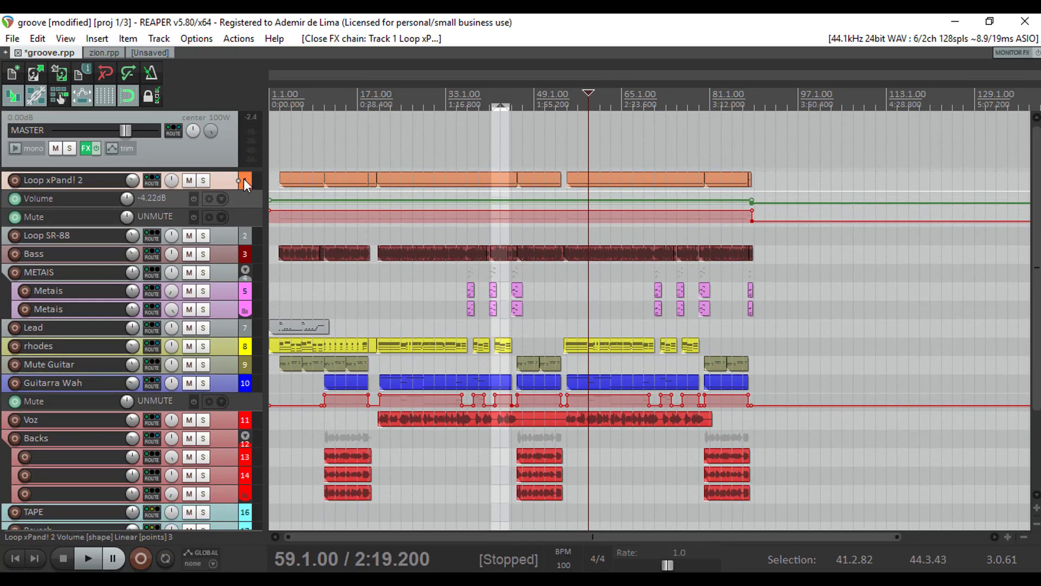